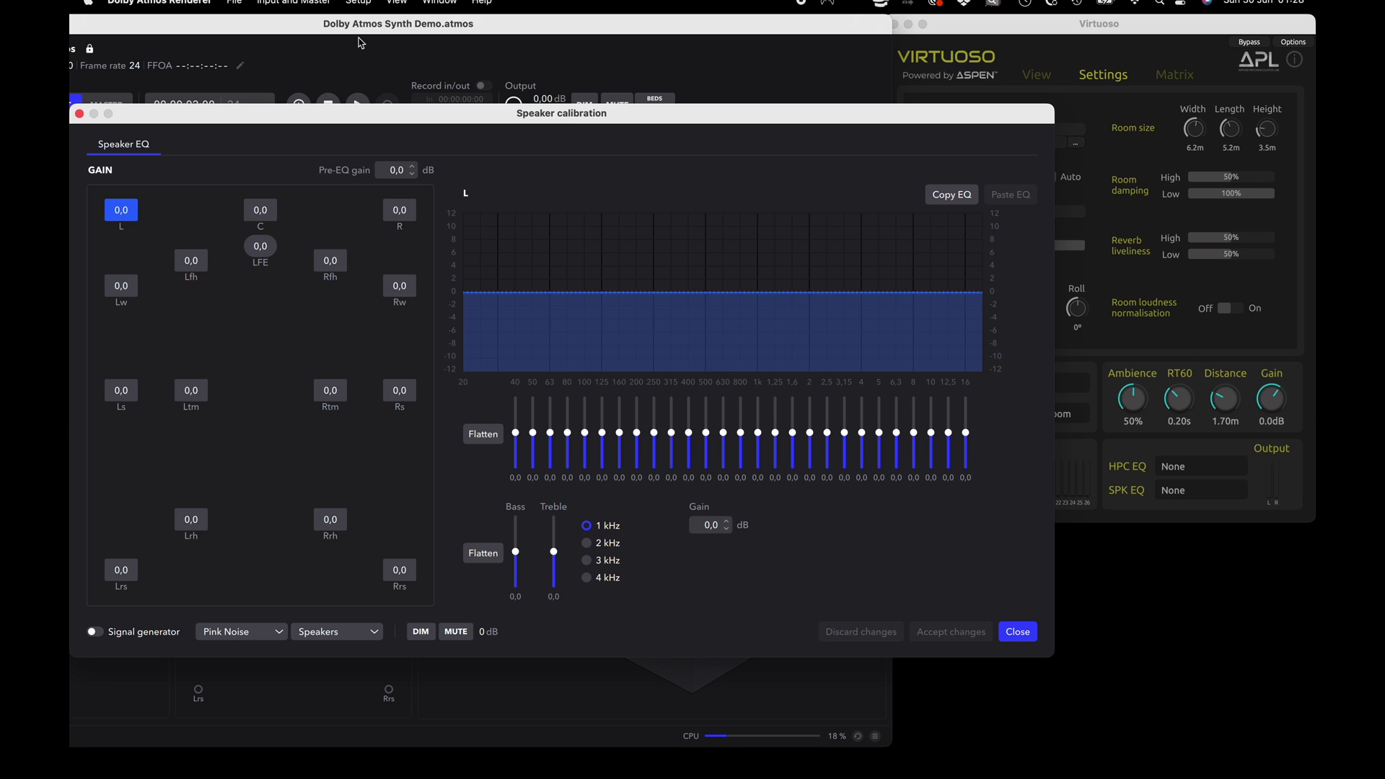
Reposition the Speaker calibration window lower on the screen, uncovering the renderer's channel meters and loudness readings
{"action": "left_click_drag", "start_coordinate": [199, 120], "coordinate": [210, 279]}
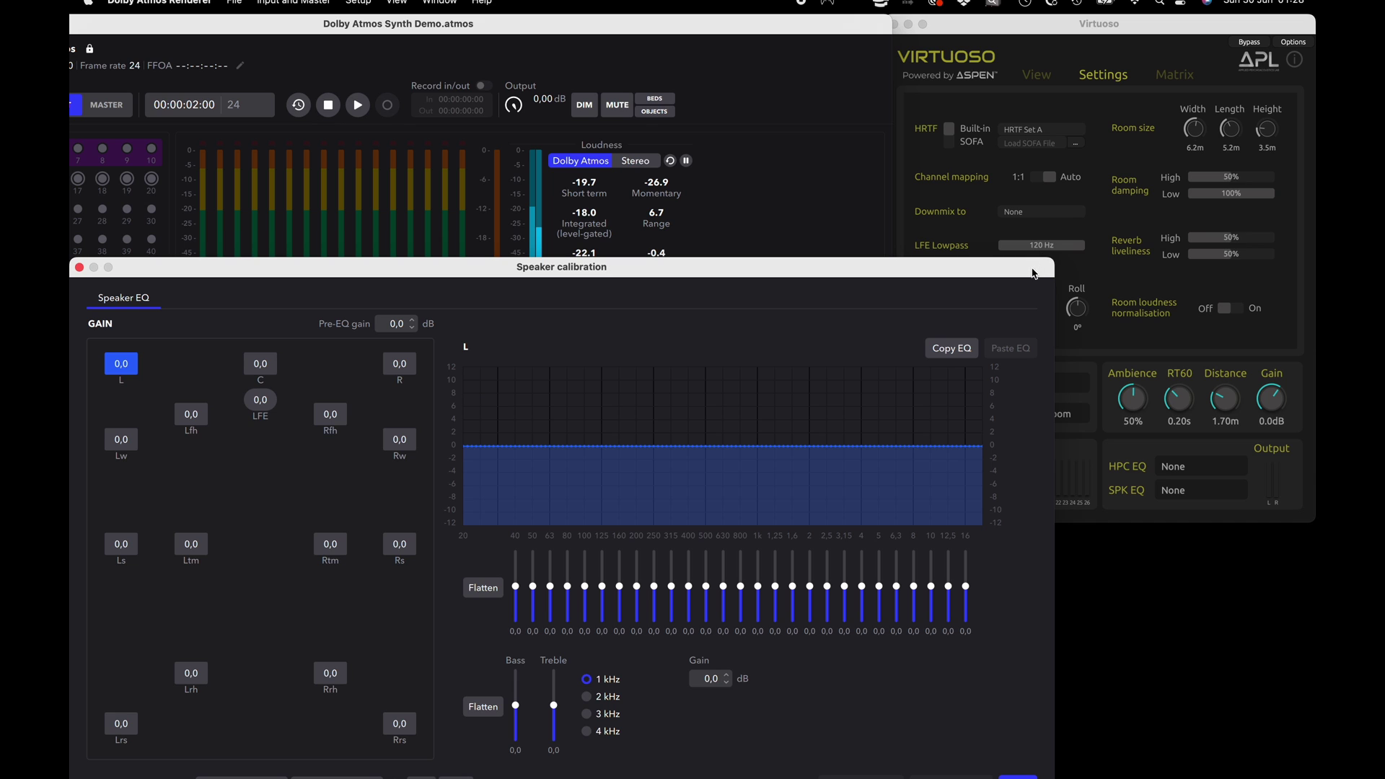
{"action": "left_click_drag", "start_coordinate": [1036, 269], "coordinate": [978, 305]}
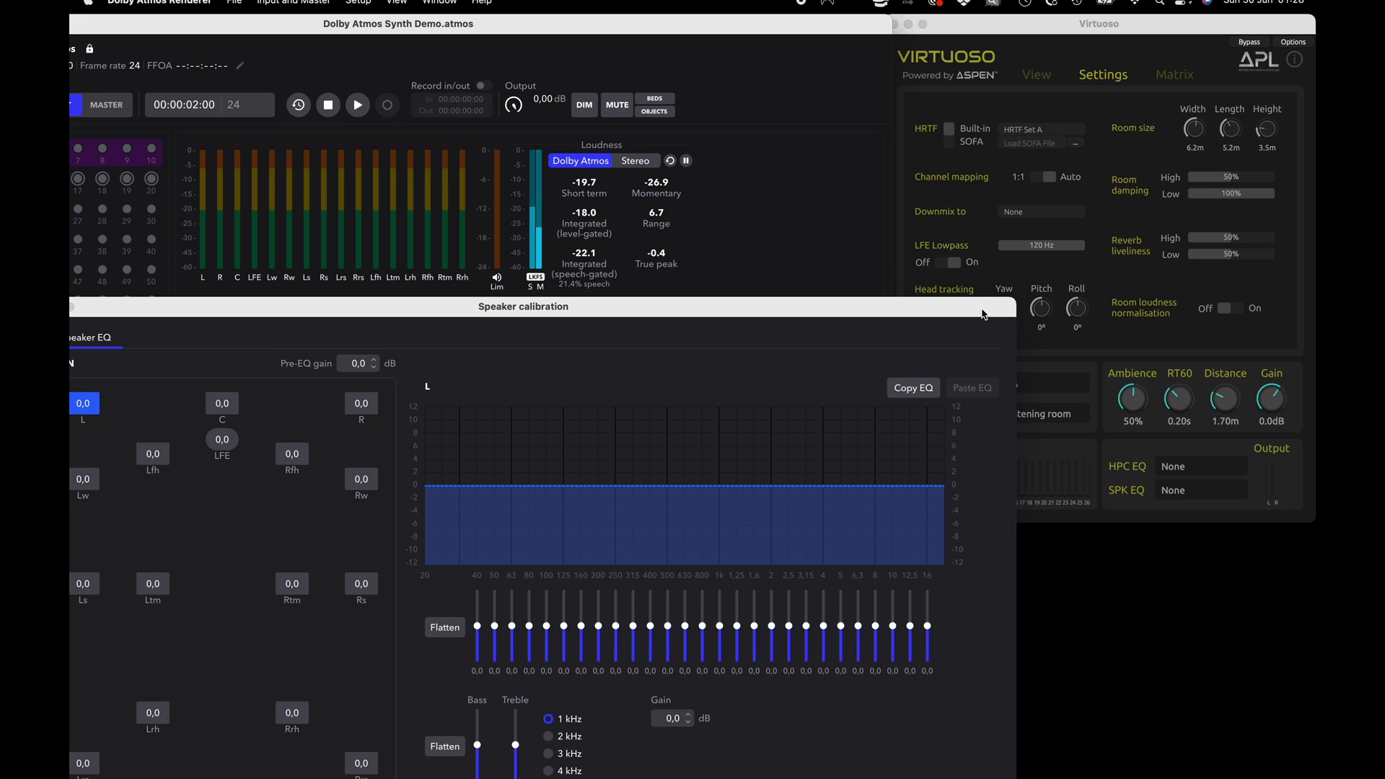
{"action": "left_click_drag", "start_coordinate": [981, 315], "coordinate": [864, 318]}
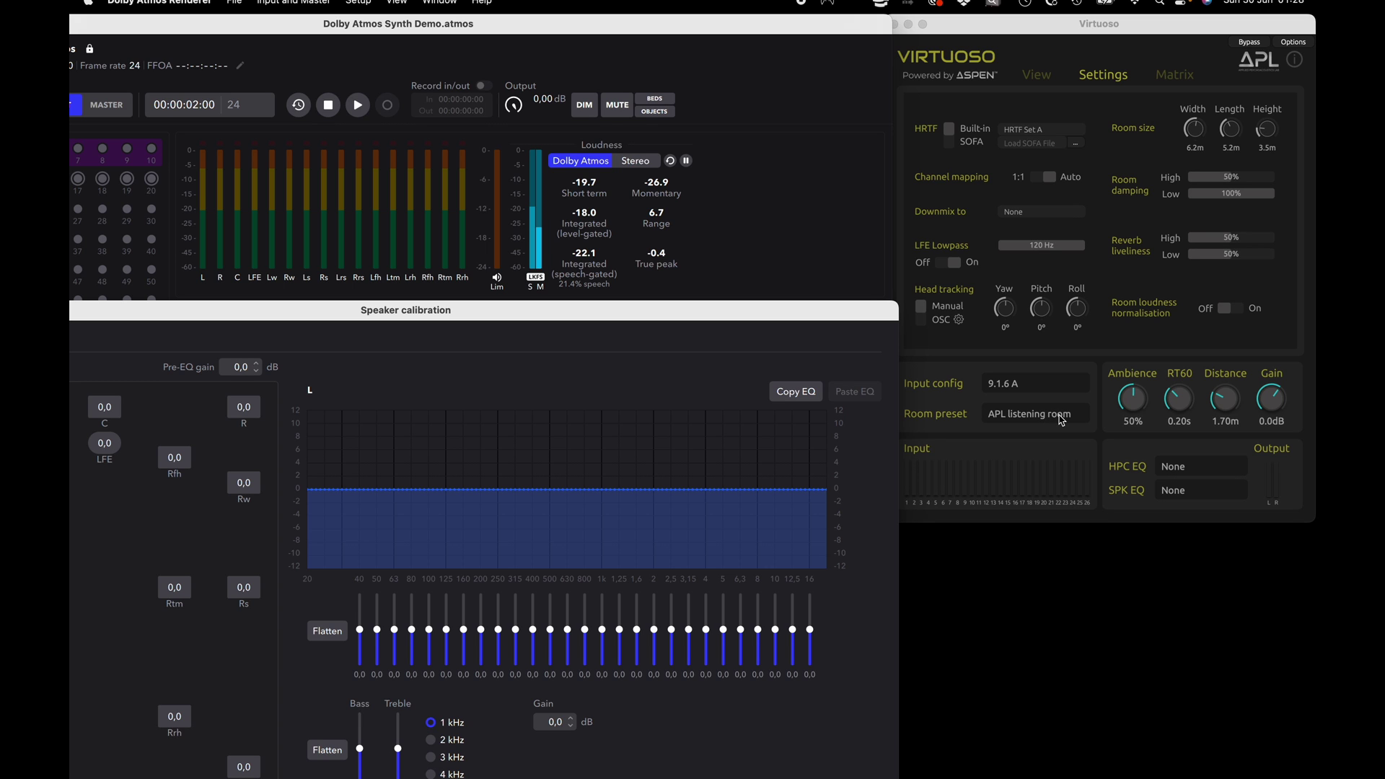
{"action": "left_click_drag", "start_coordinate": [861, 309], "coordinate": [1000, 264]}
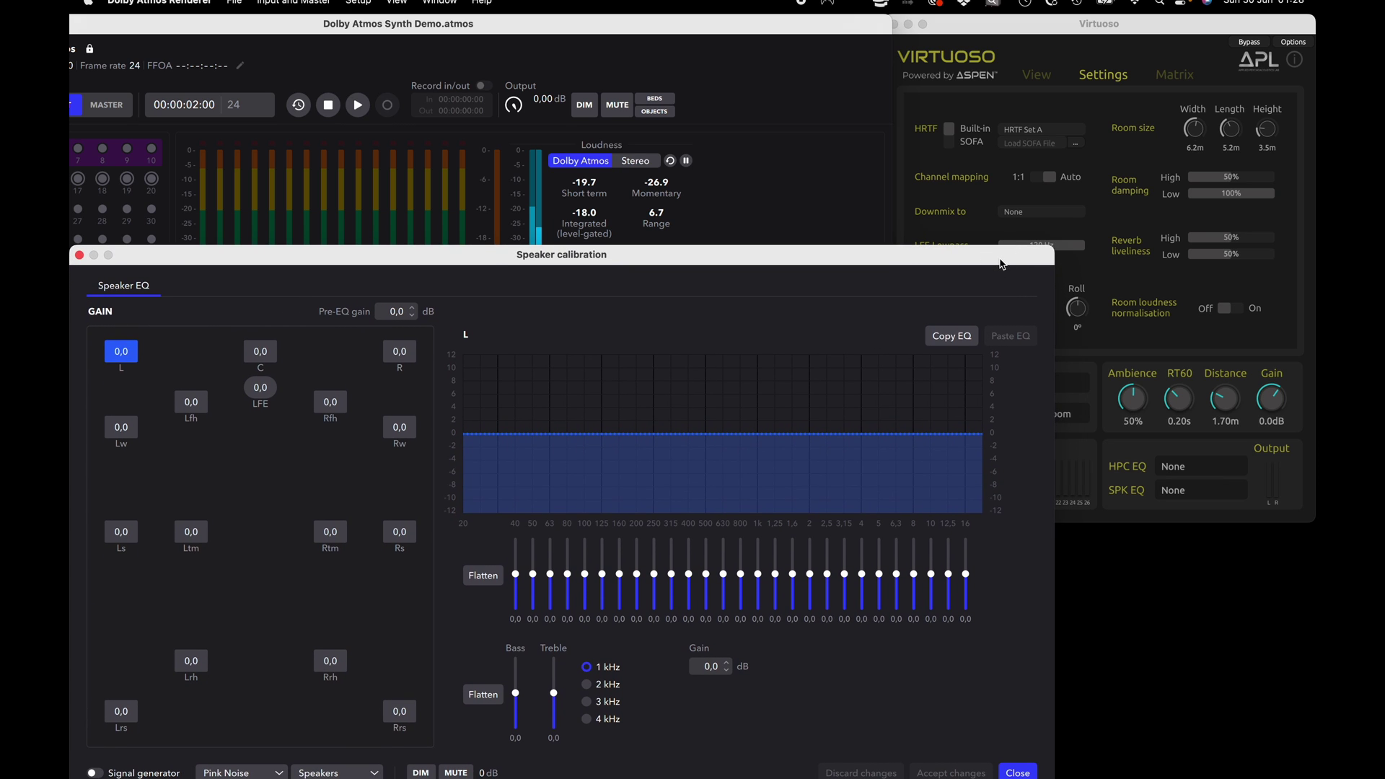
Enable the pink-noise signal generator and audition the ear-level speakers C, R, Rw, Rs, Rrs, Lrs, Ls and Lw in turn
{"action": "left_click", "coordinate": [94, 772]}
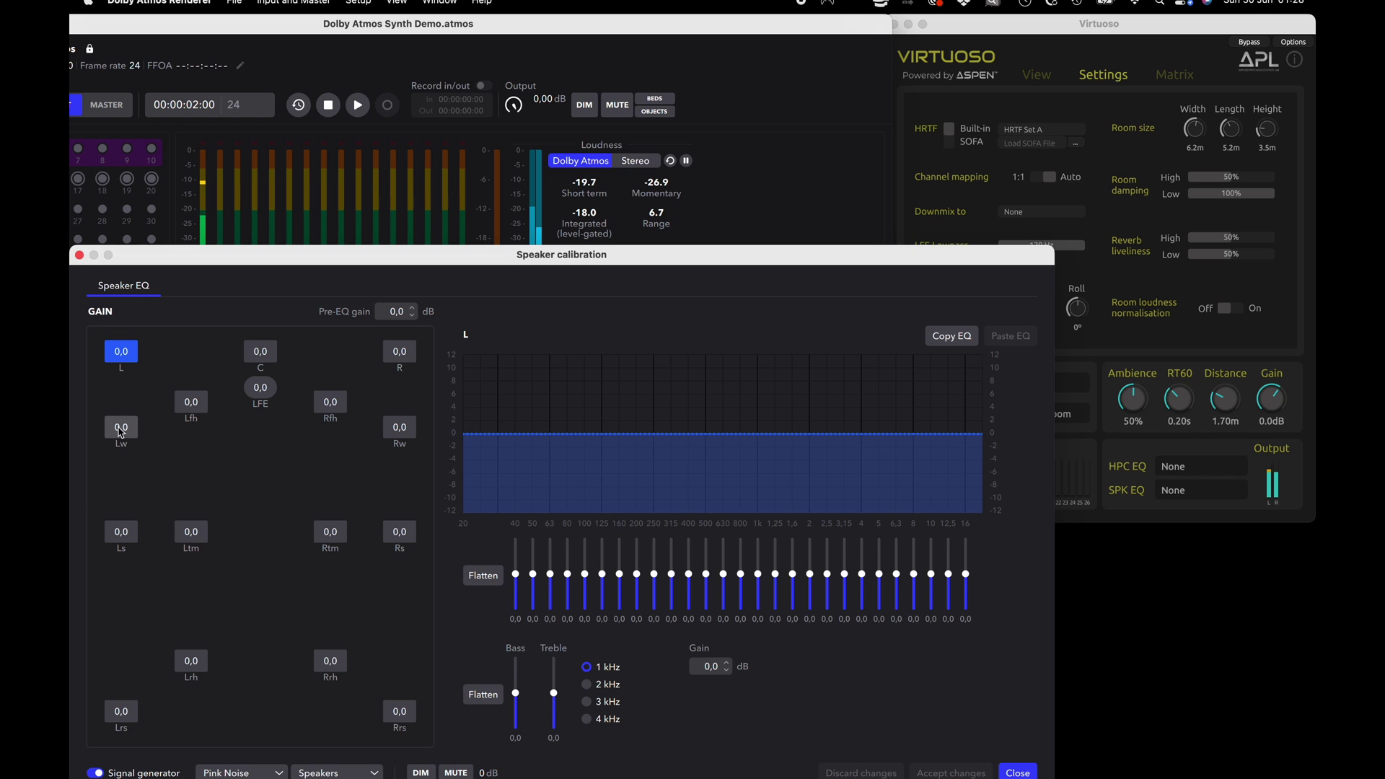
{"action": "left_click", "coordinate": [261, 352]}
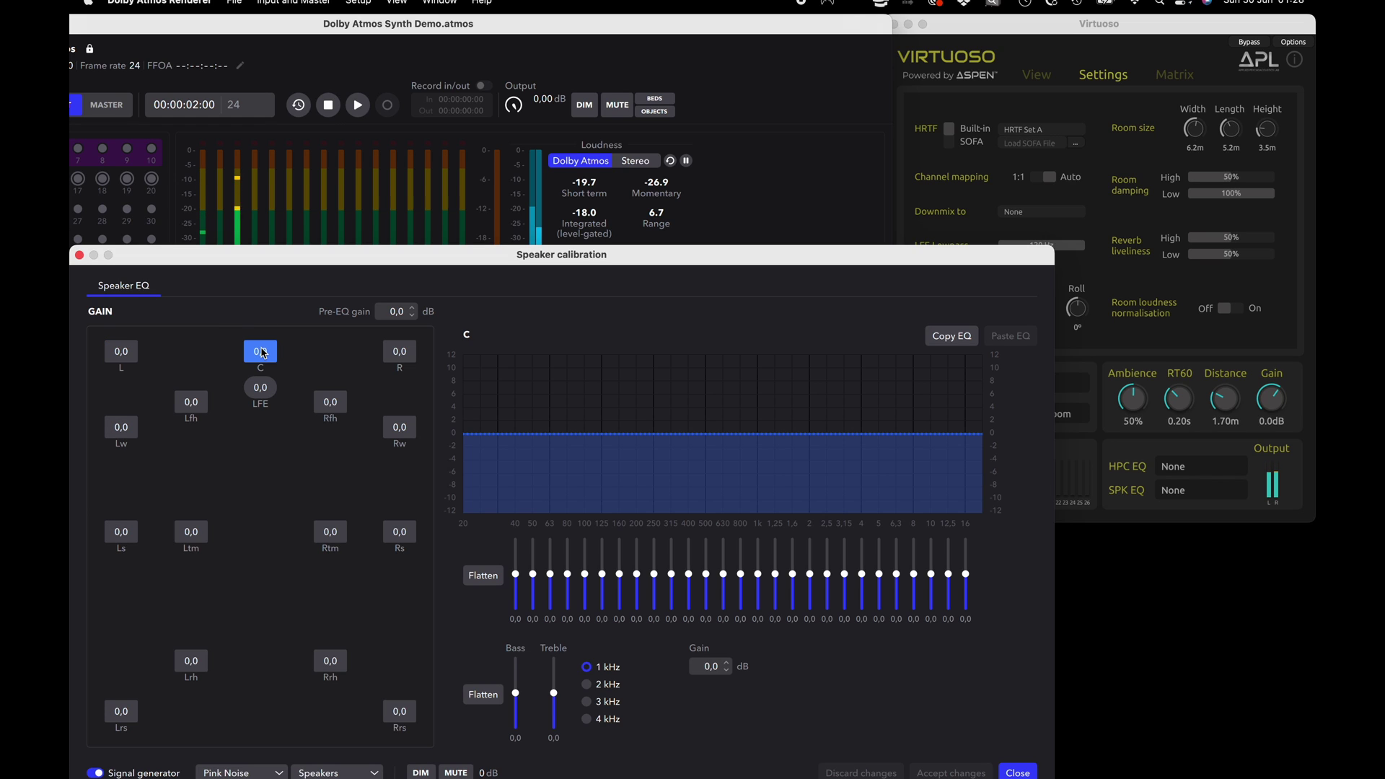
{"action": "left_click", "coordinate": [399, 353]}
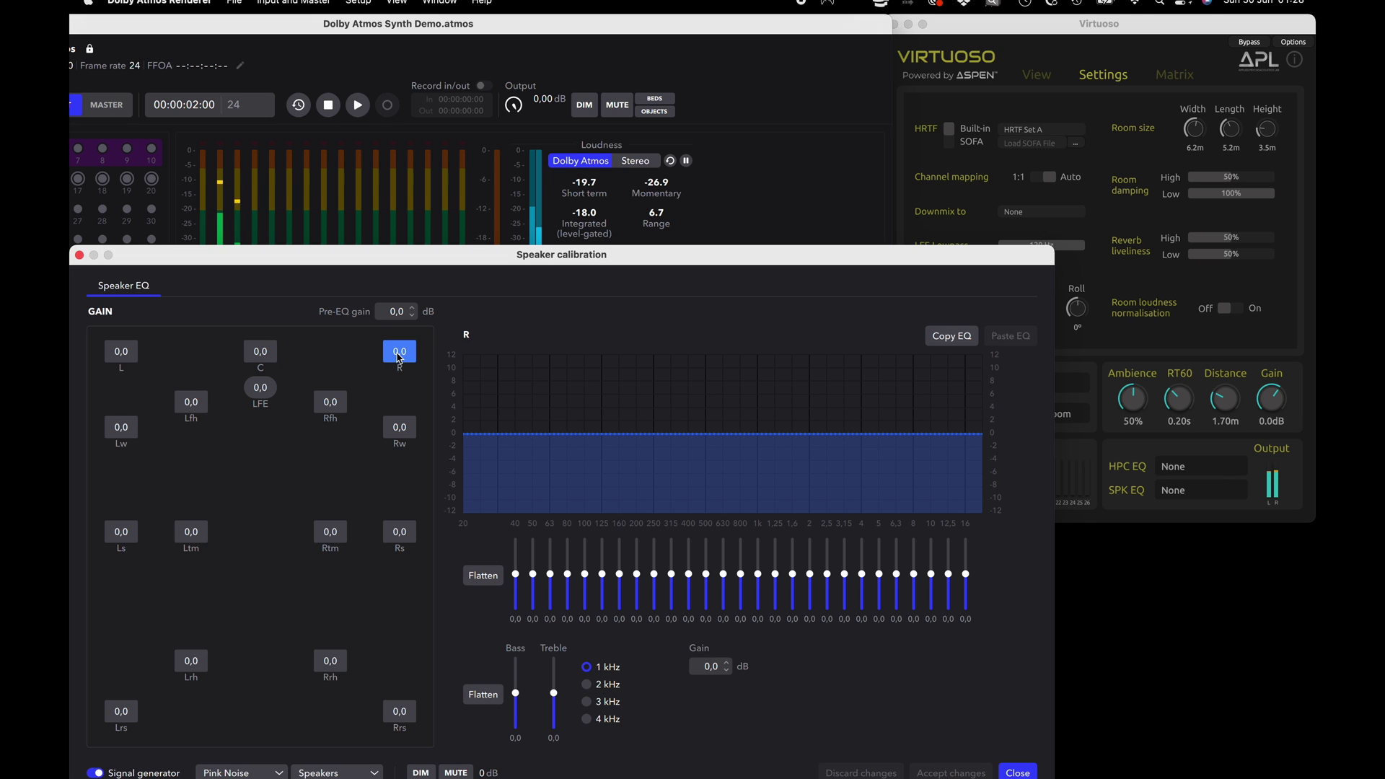
{"action": "left_click", "coordinate": [404, 431]}
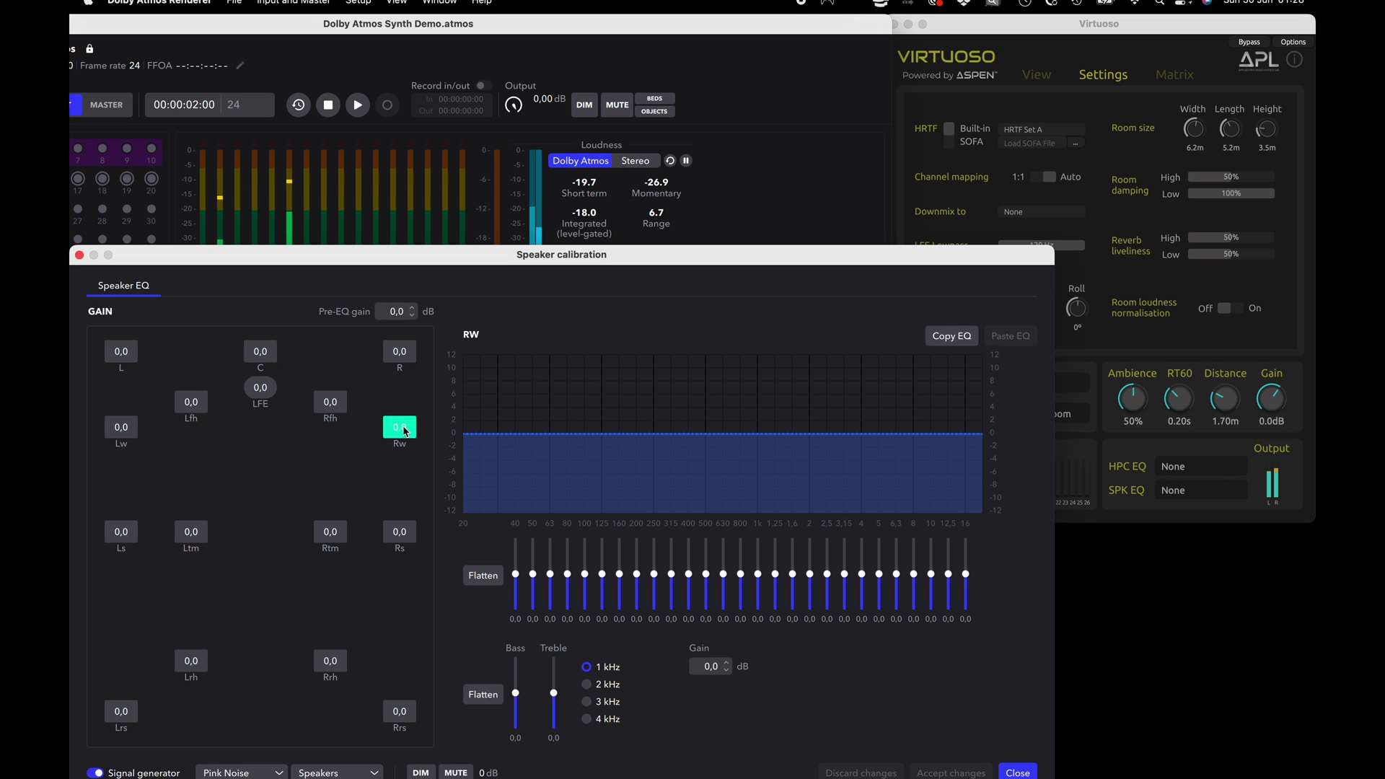
{"action": "left_click", "coordinate": [403, 535]}
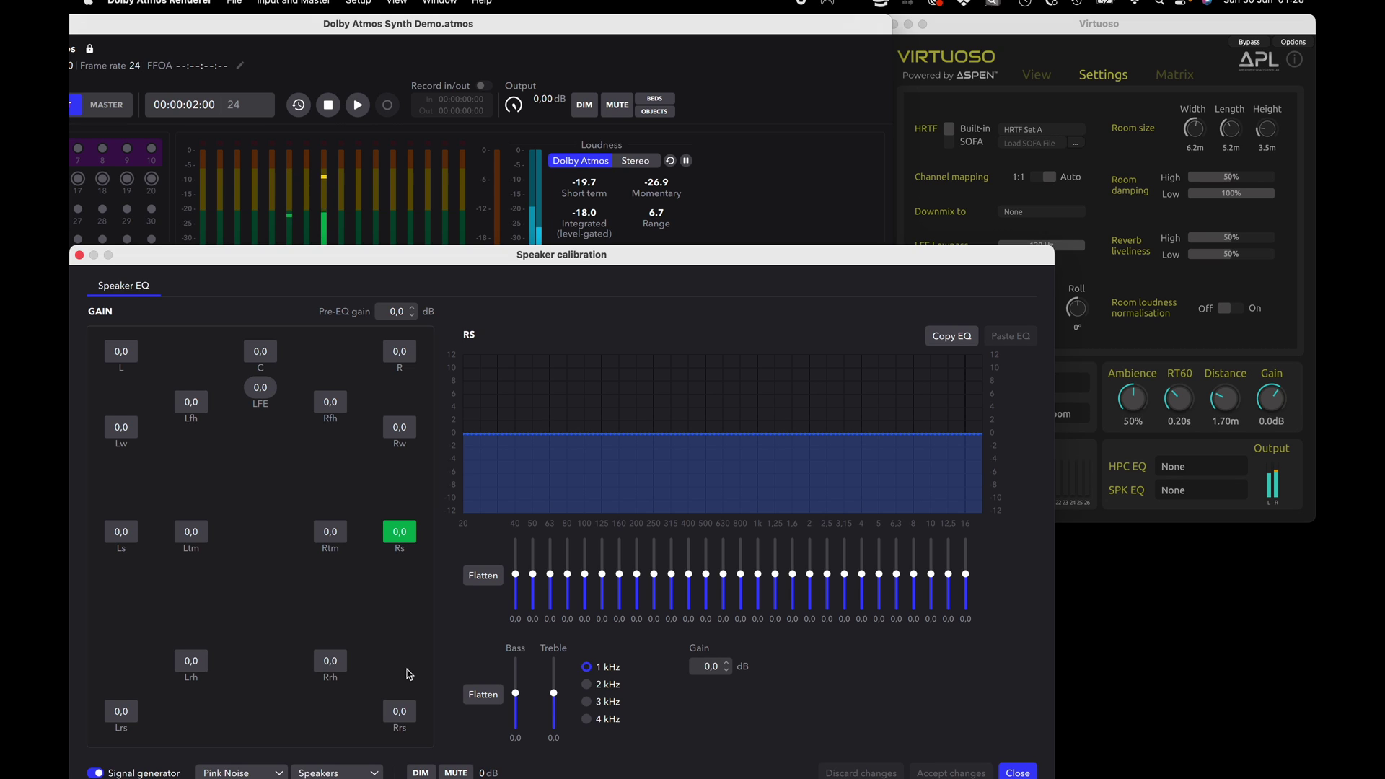
{"action": "left_click", "coordinate": [403, 713]}
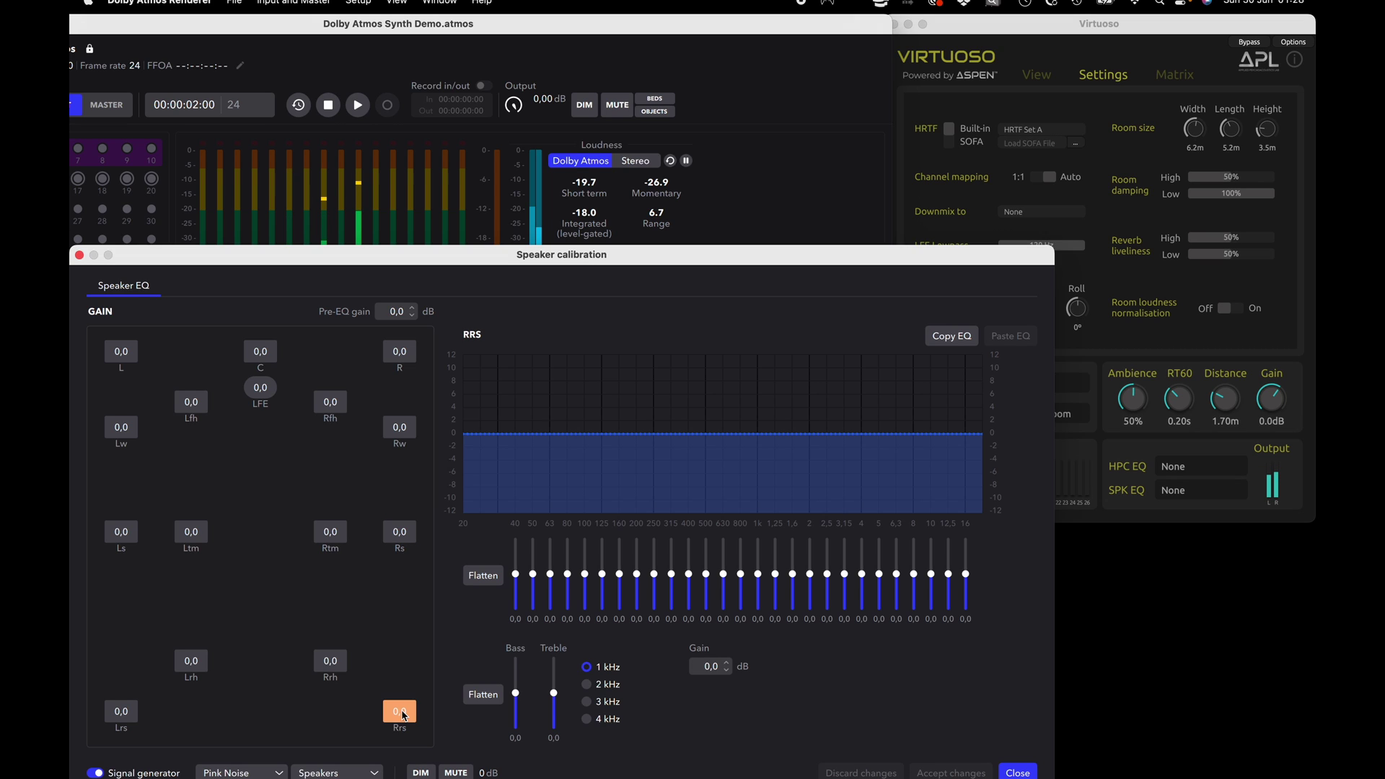
{"action": "left_click", "coordinate": [124, 712]}
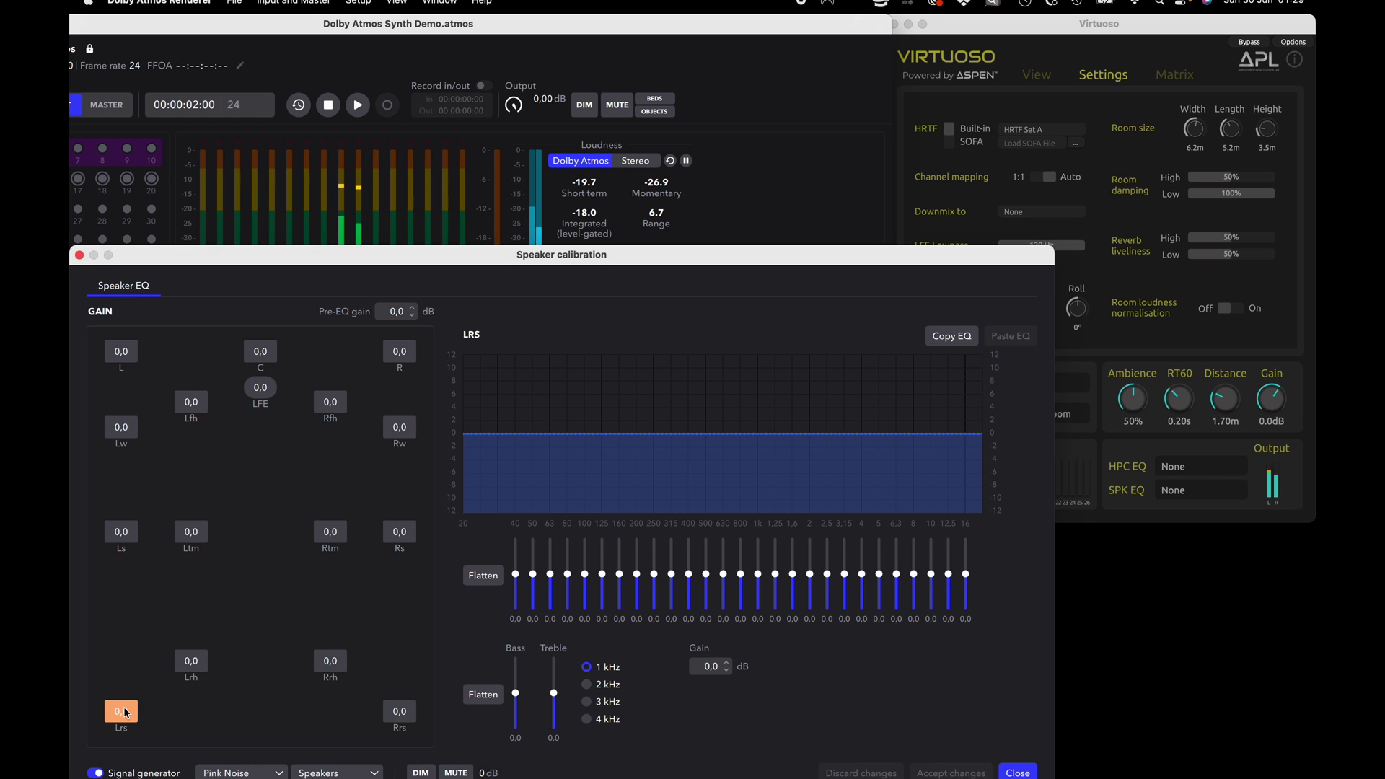
{"action": "left_click", "coordinate": [121, 533]}
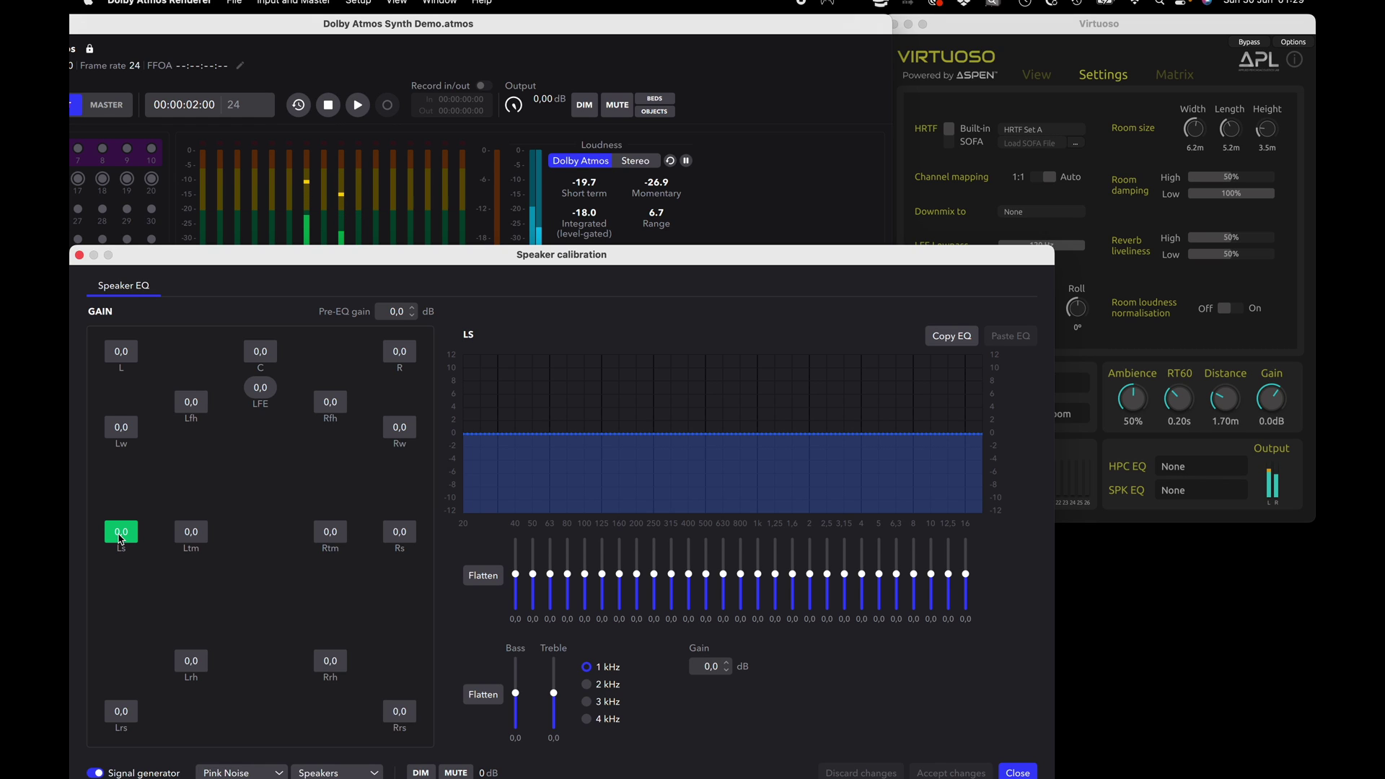
{"action": "left_click", "coordinate": [122, 433]}
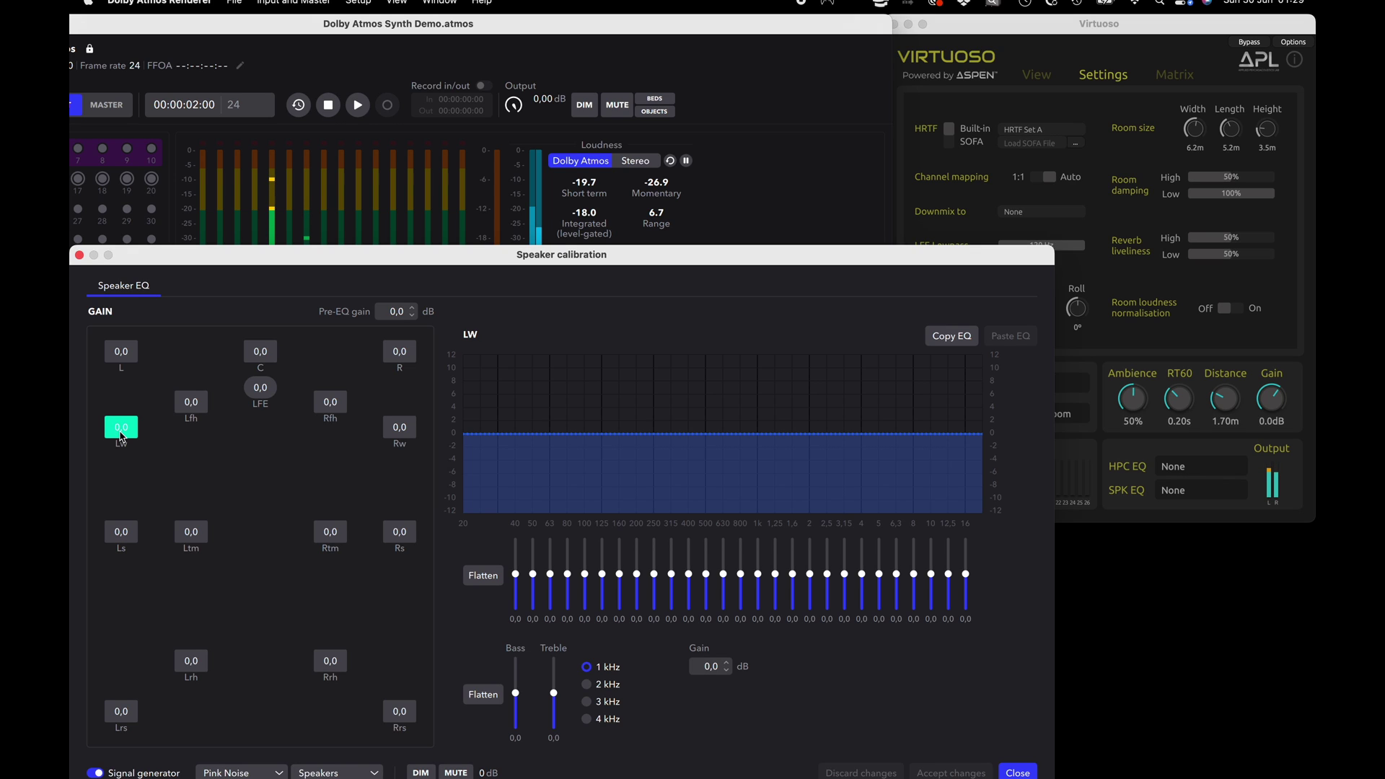
Audition the pink noise through the height speakers Lfh, Ltm, Lrh, Rrh, Rtm and Rfh, finishing with the LFE
{"action": "left_click", "coordinate": [189, 404]}
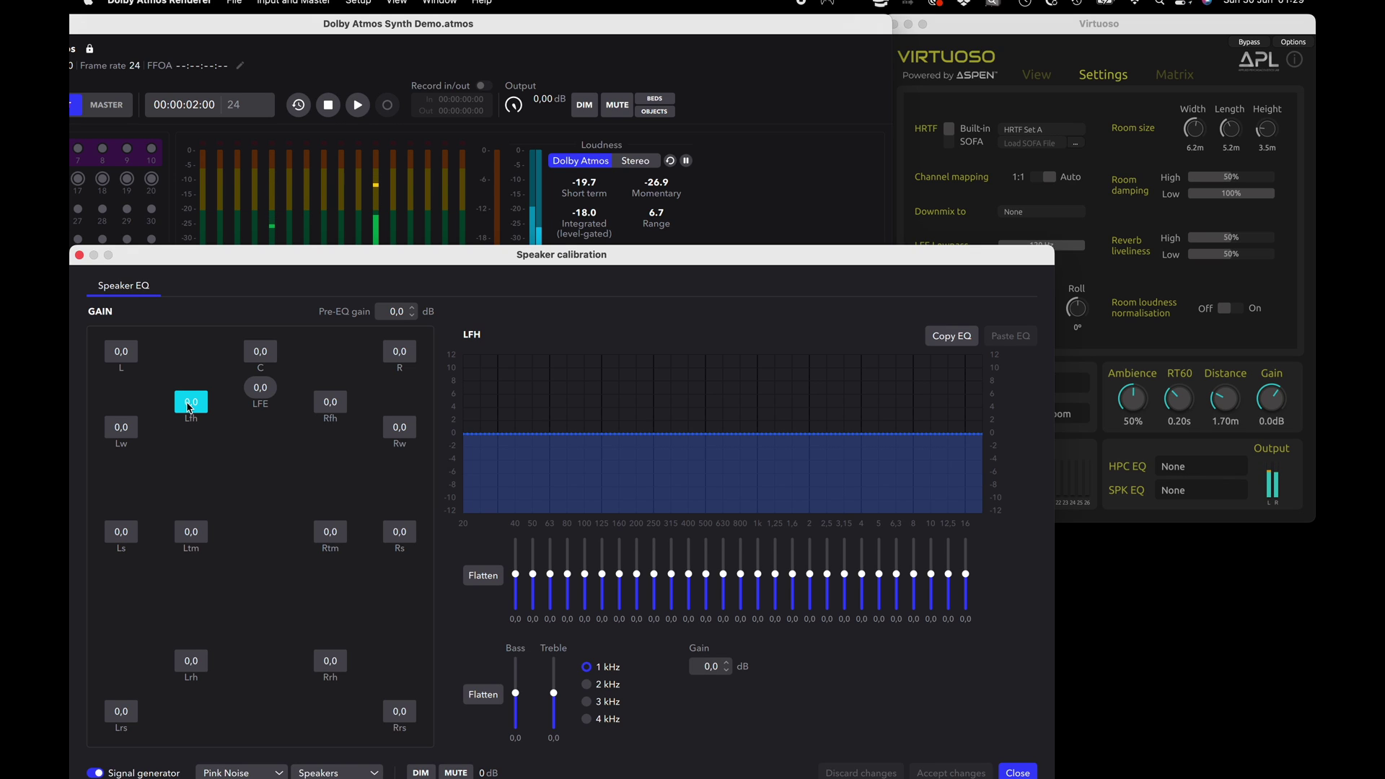
{"action": "left_click", "coordinate": [191, 533]}
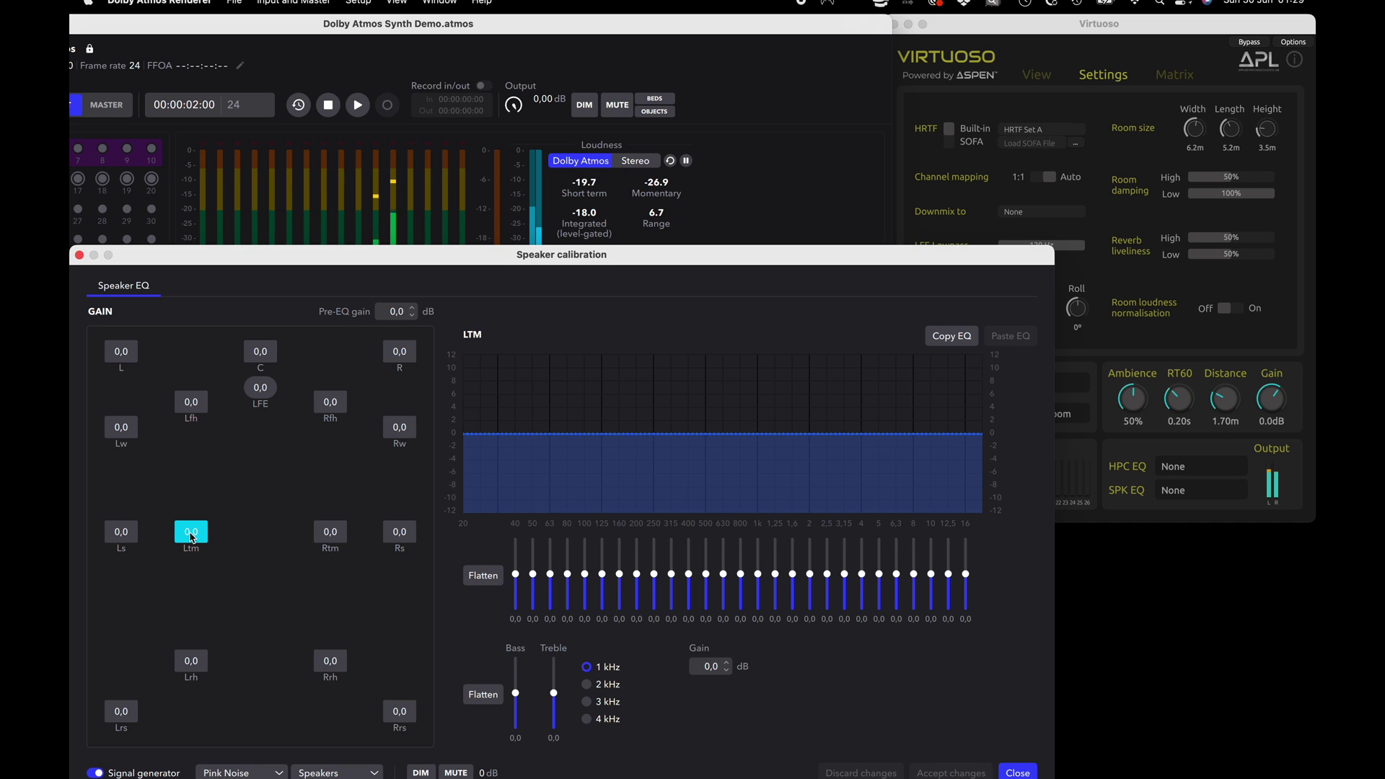
{"action": "left_click", "coordinate": [199, 667]}
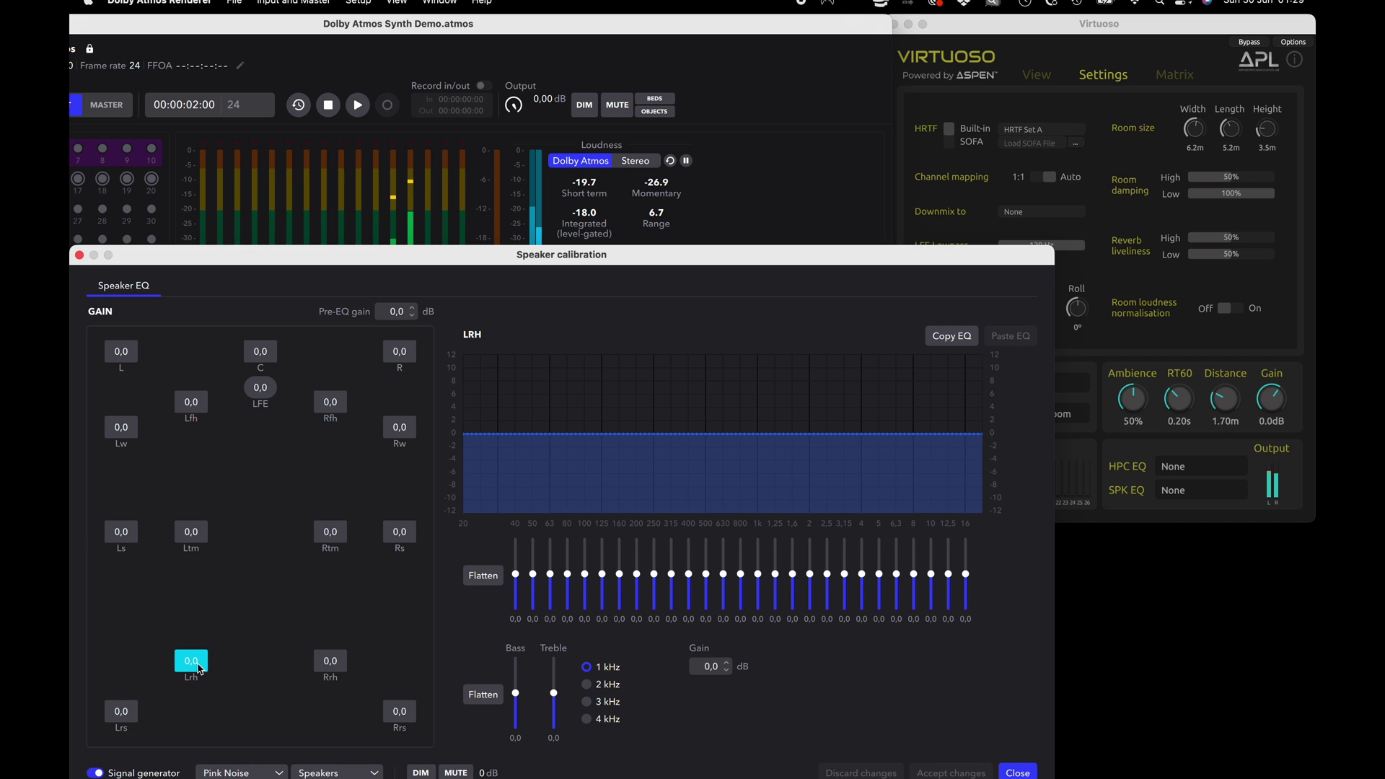
{"action": "left_click", "coordinate": [332, 669]}
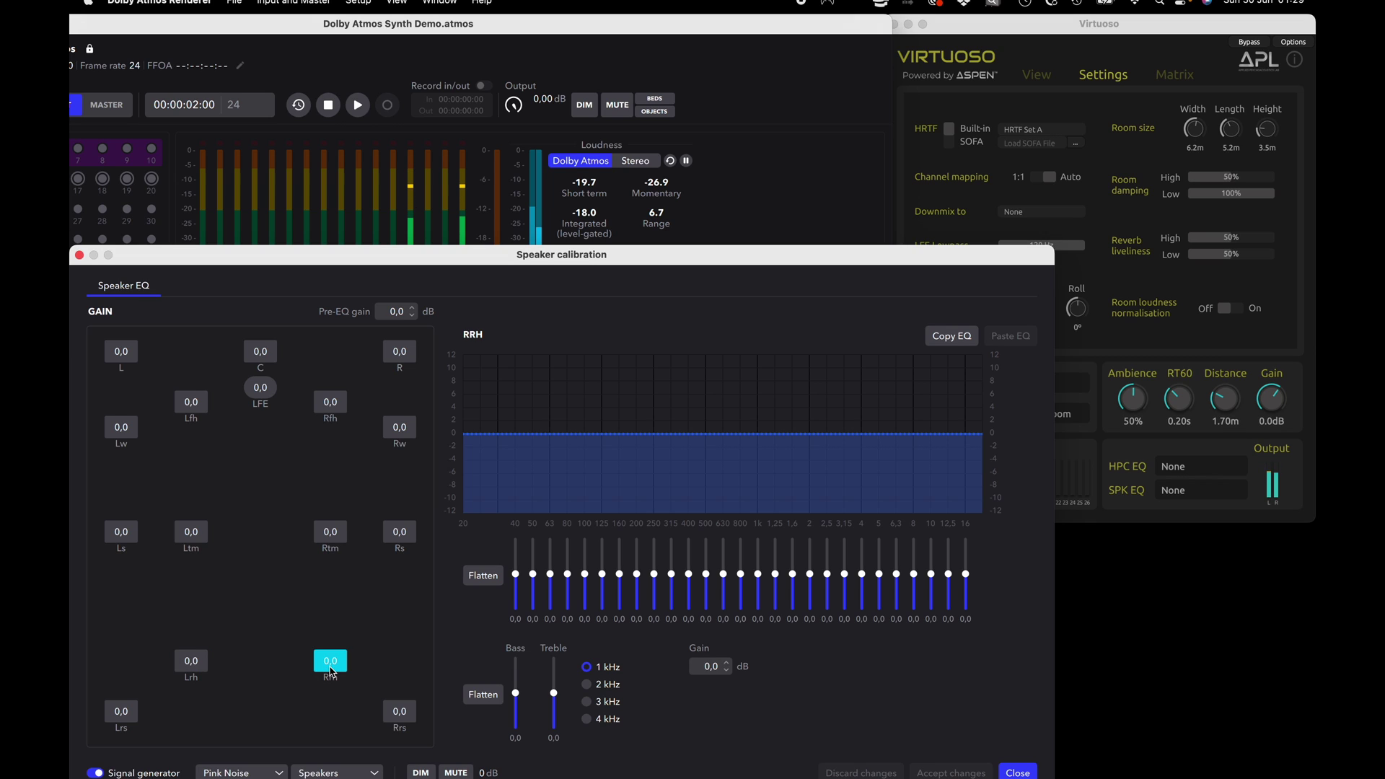
{"action": "left_click", "coordinate": [332, 533]}
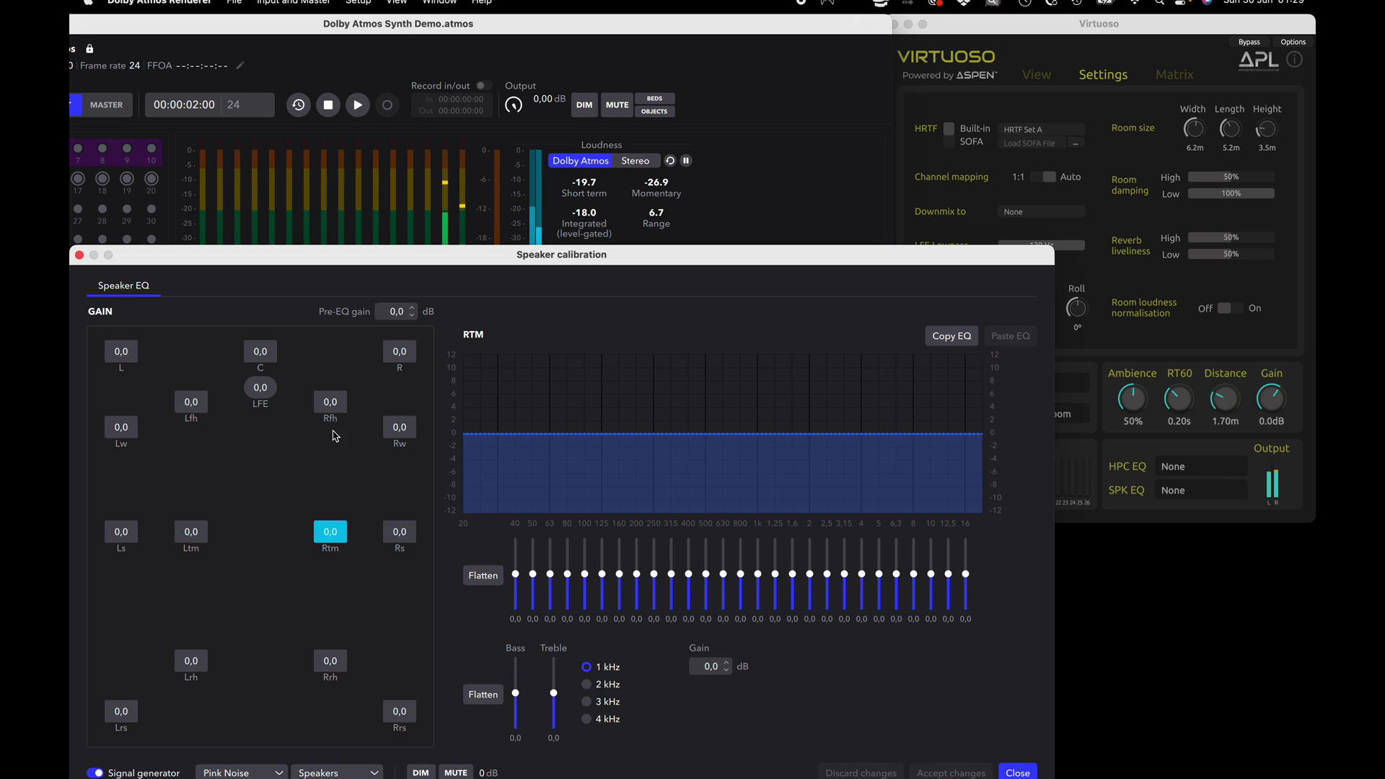
{"action": "left_click", "coordinate": [333, 405]}
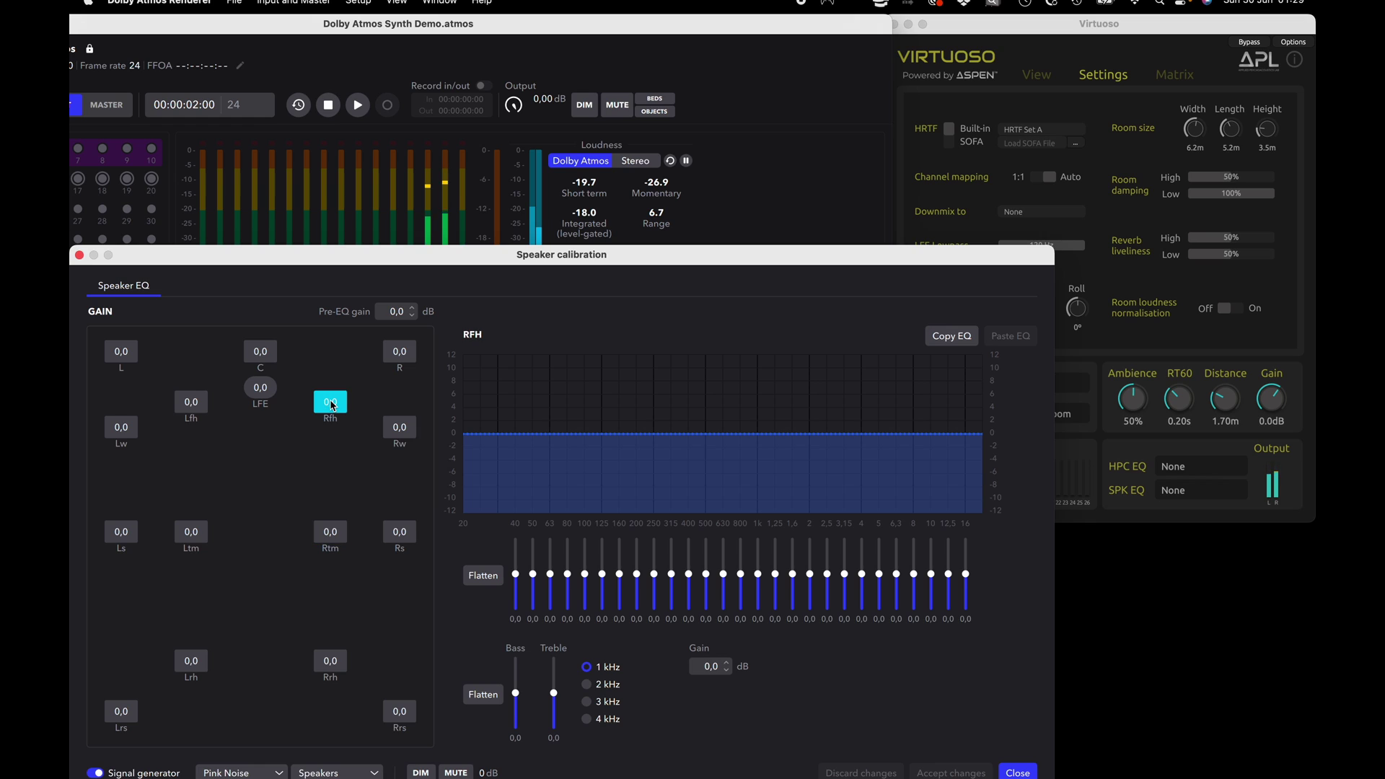
{"action": "left_click", "coordinate": [257, 389]}
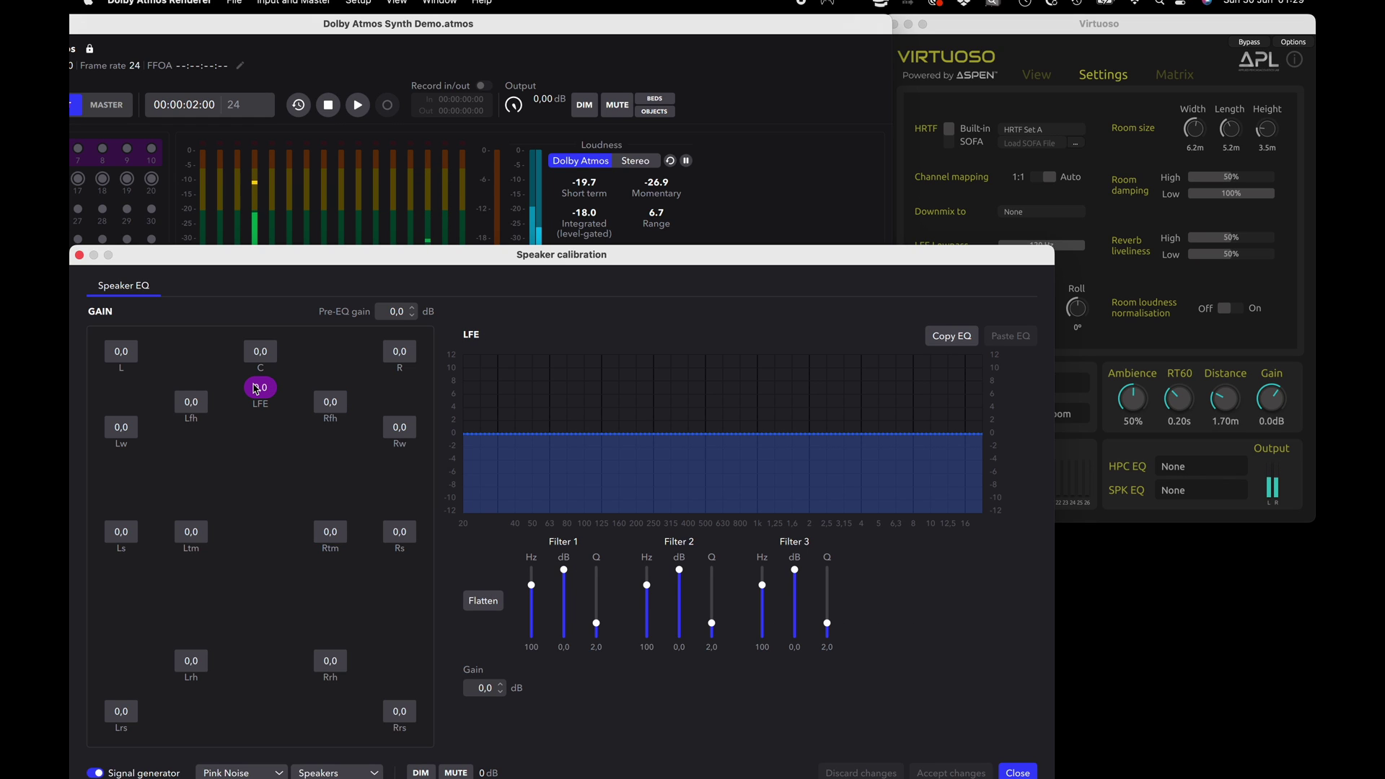
Route the pink noise to the L speaker and switch Virtuoso's built-in HRTF to HRTF Set B
{"action": "left_click", "coordinate": [122, 351]}
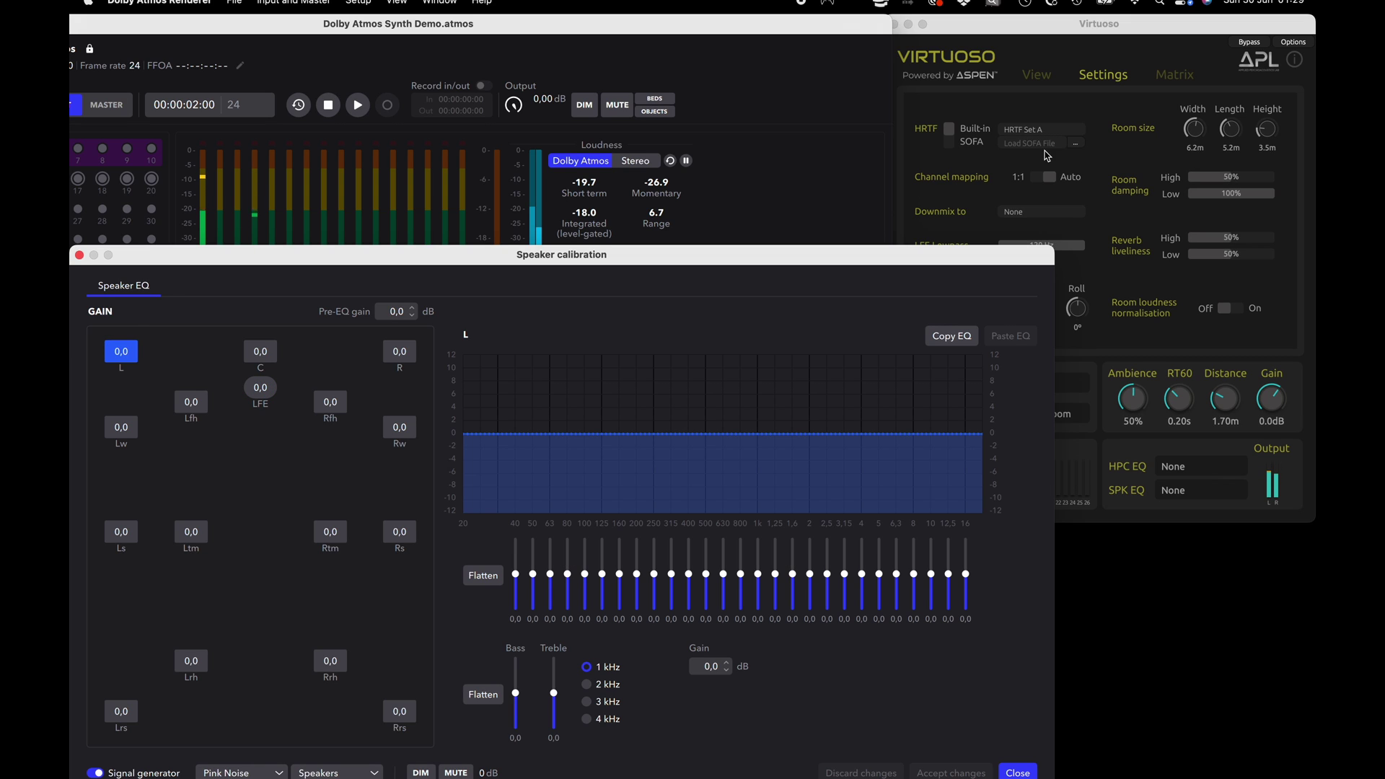
{"action": "left_click", "coordinate": [1046, 129]}
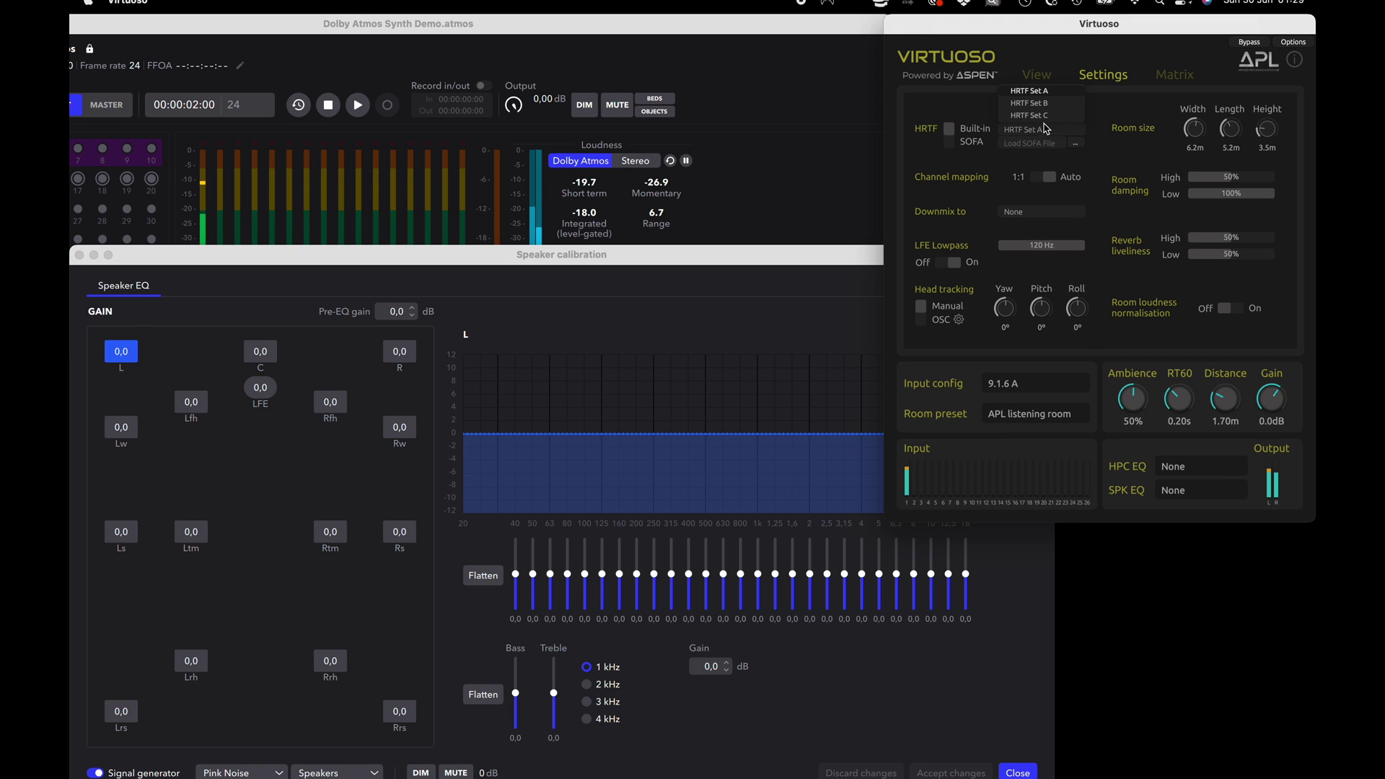
{"action": "left_click", "coordinate": [1042, 105]}
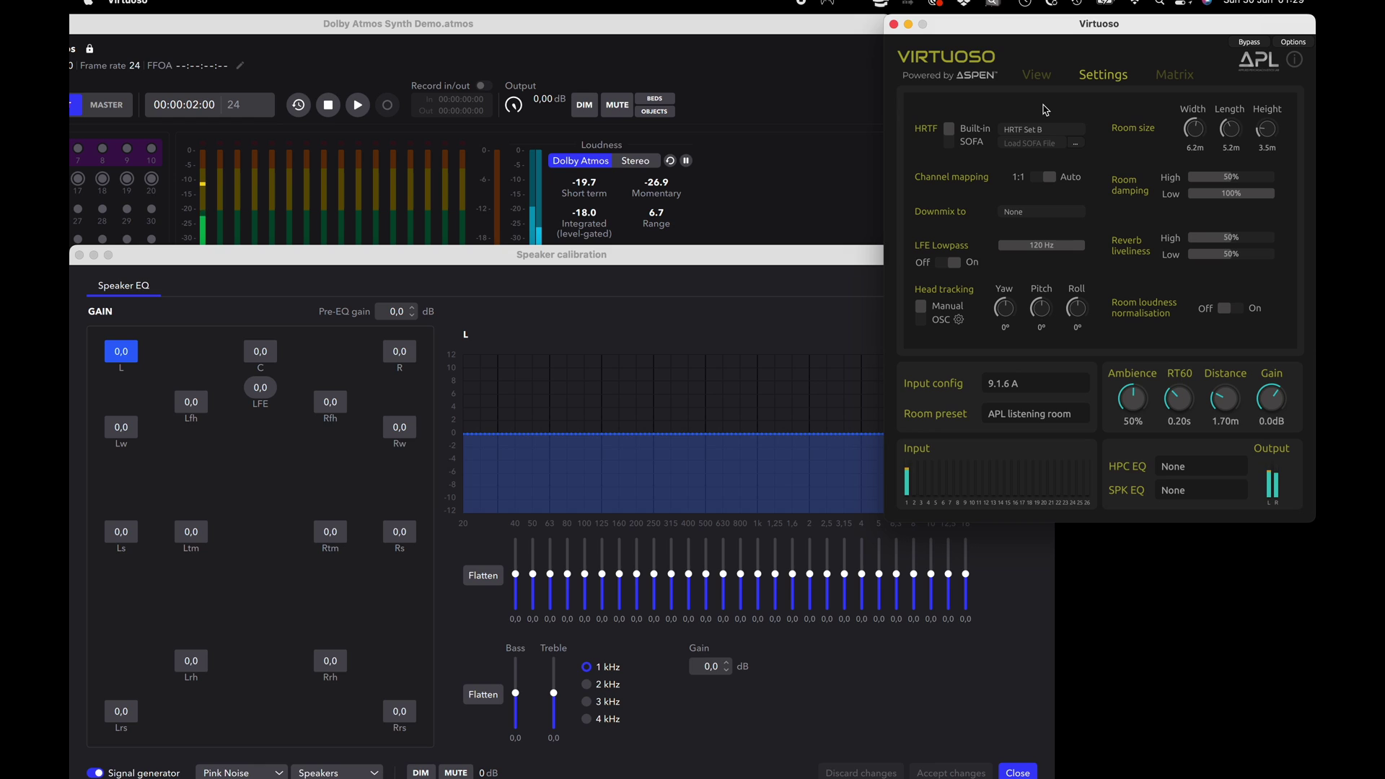
In the Speaker calibration window, audition the pink noise with the new HRTF set through Lw, Ls and L
{"action": "left_click", "coordinate": [123, 430]}
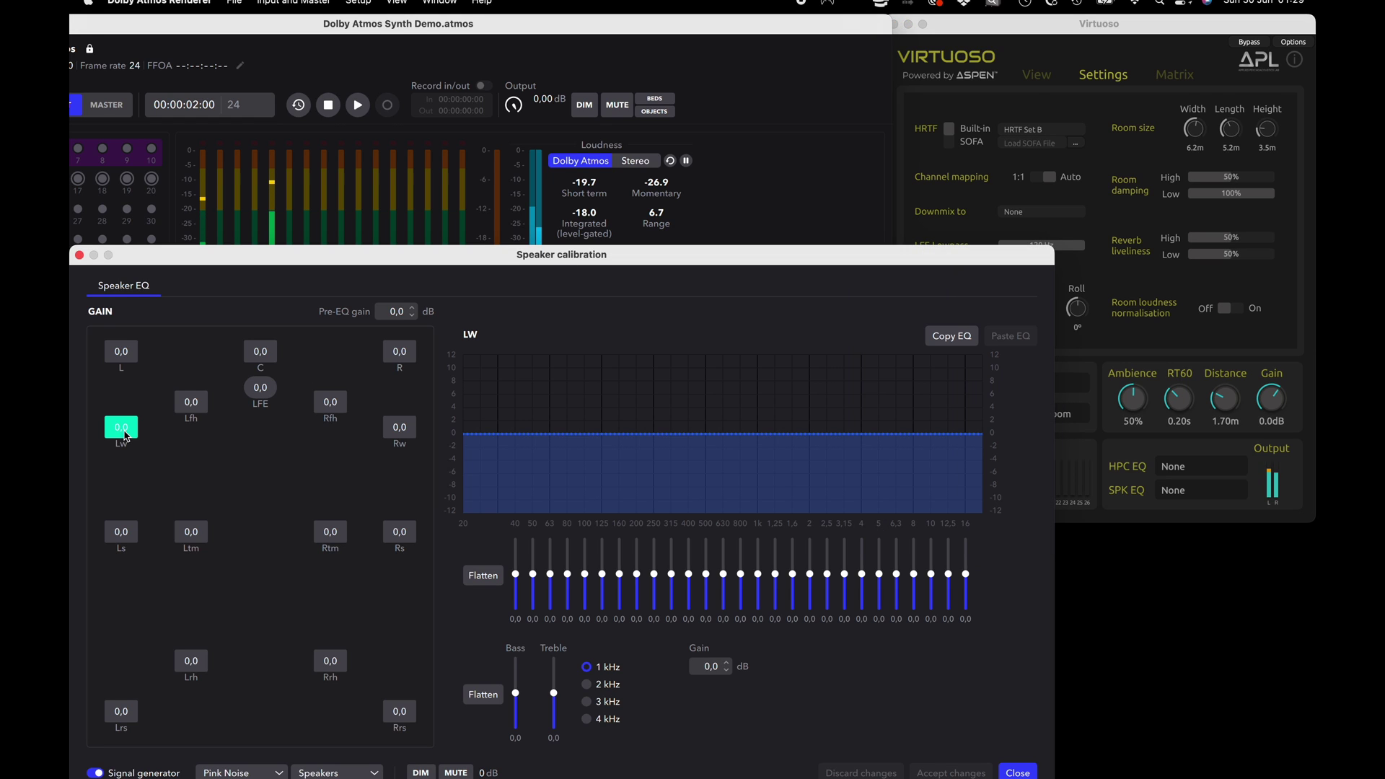
{"action": "left_click", "coordinate": [124, 542]}
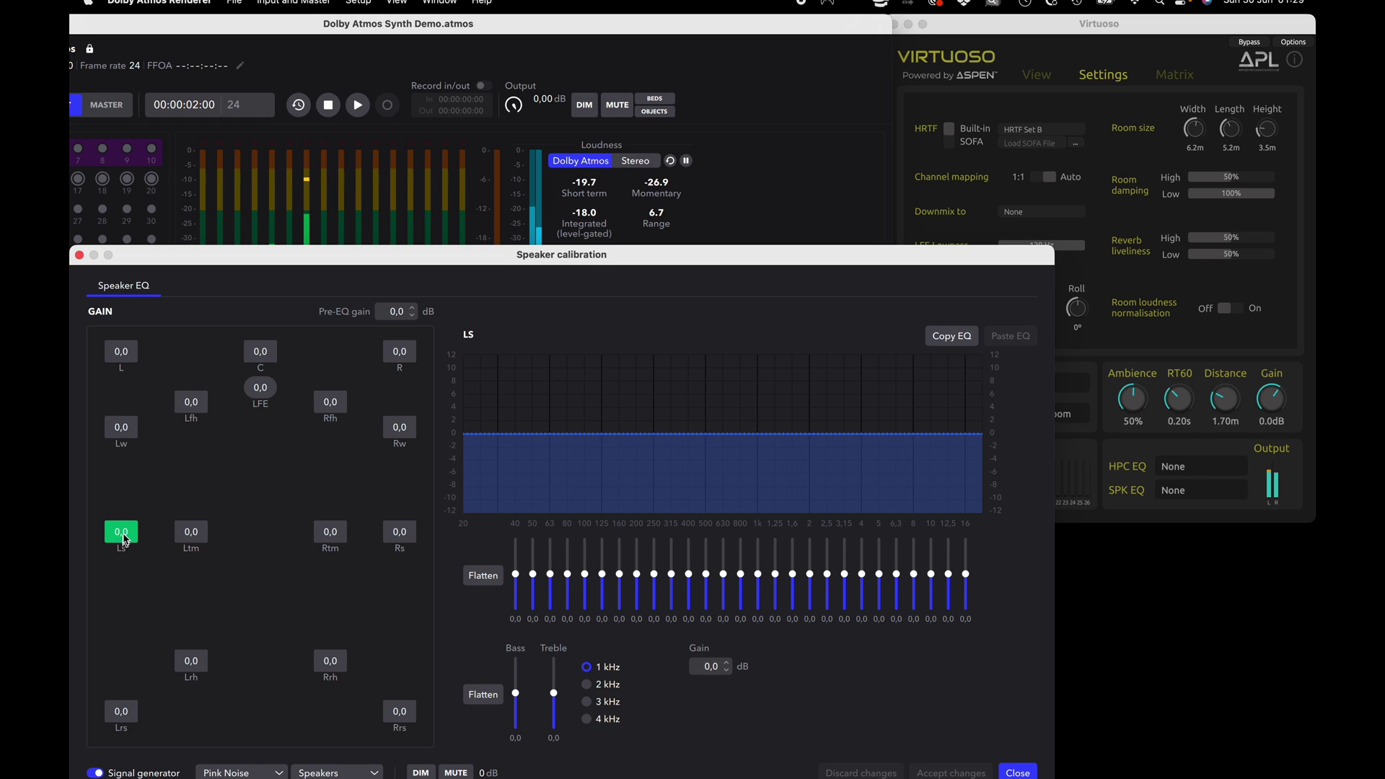
{"action": "left_click", "coordinate": [125, 361]}
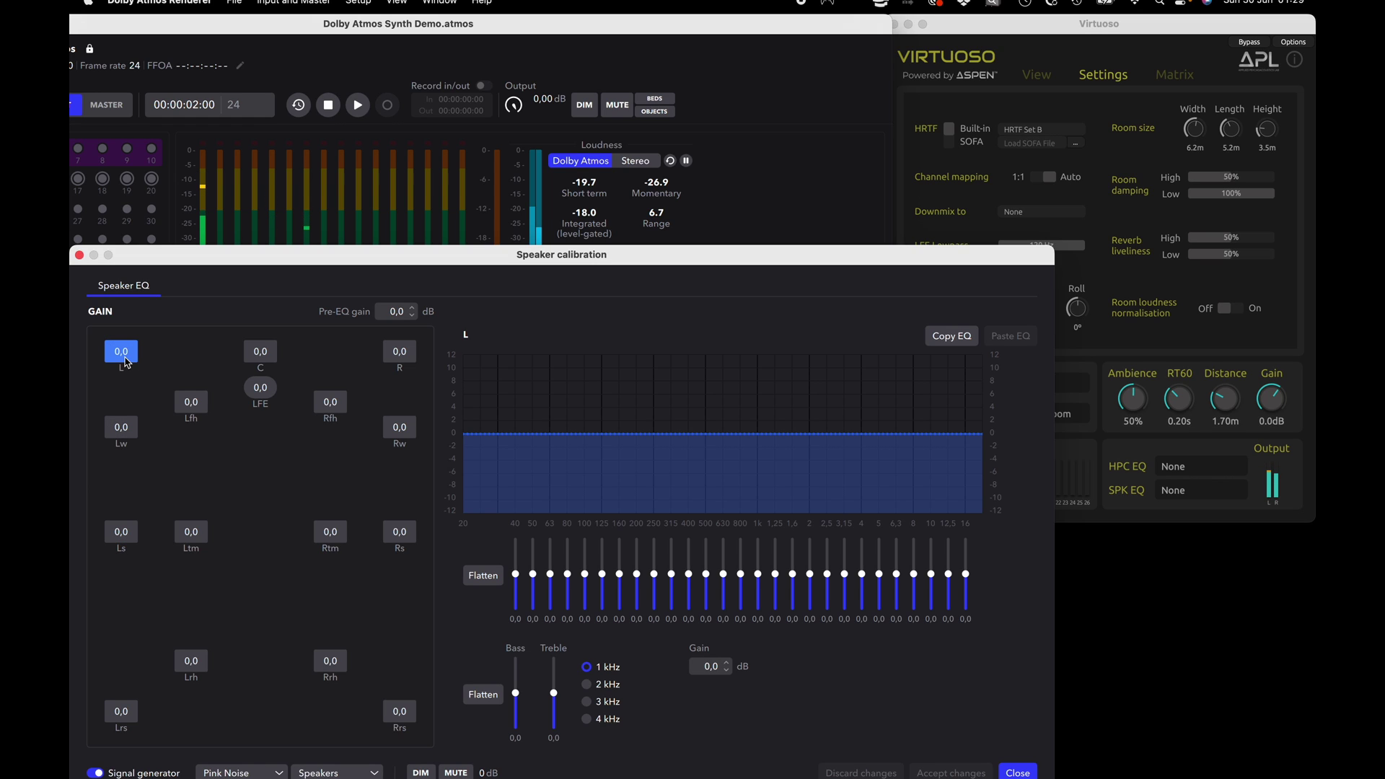
Audition the pink noise with HRTF Set B through the ear-level speakers C, R, Rw, Rs, Rrs, Lrs, Ls and Lw in turn
{"action": "left_click", "coordinate": [269, 361]}
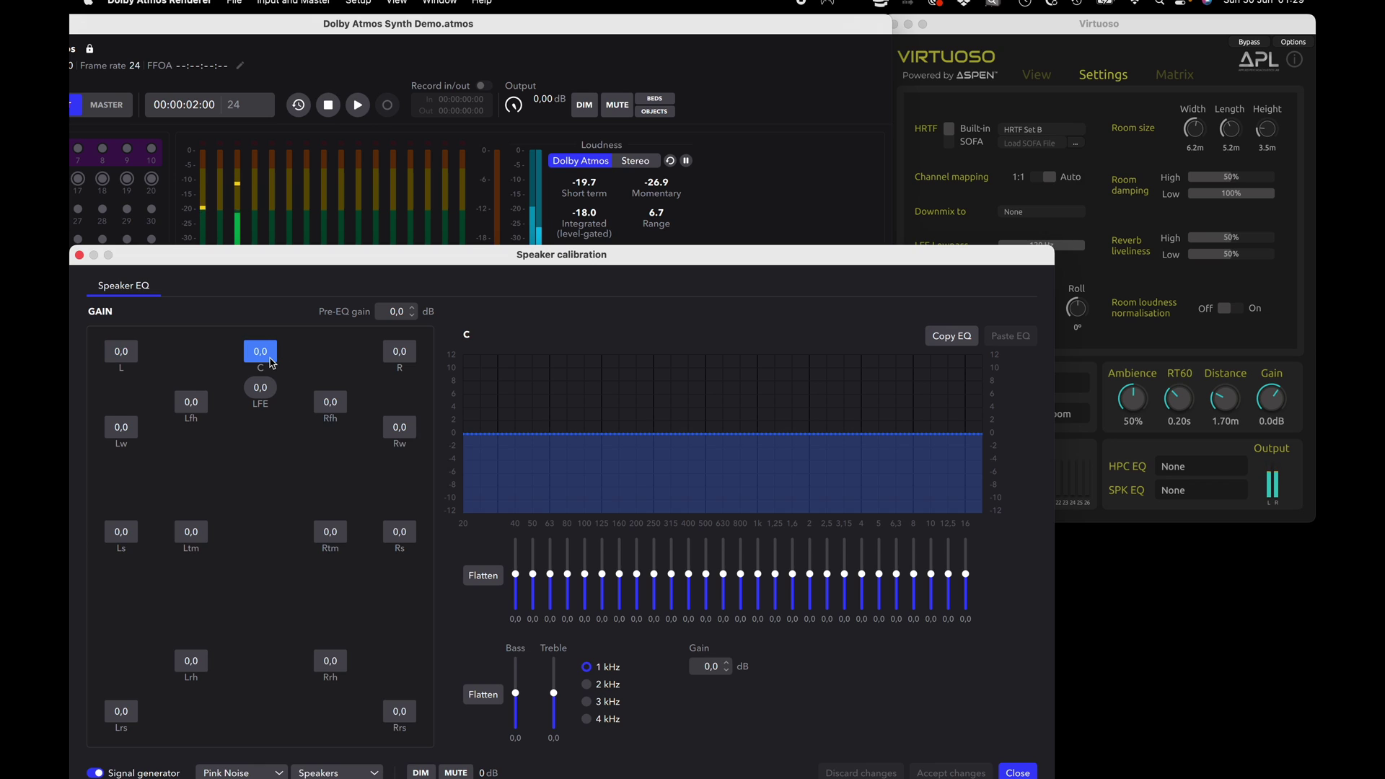
{"action": "left_click", "coordinate": [399, 356]}
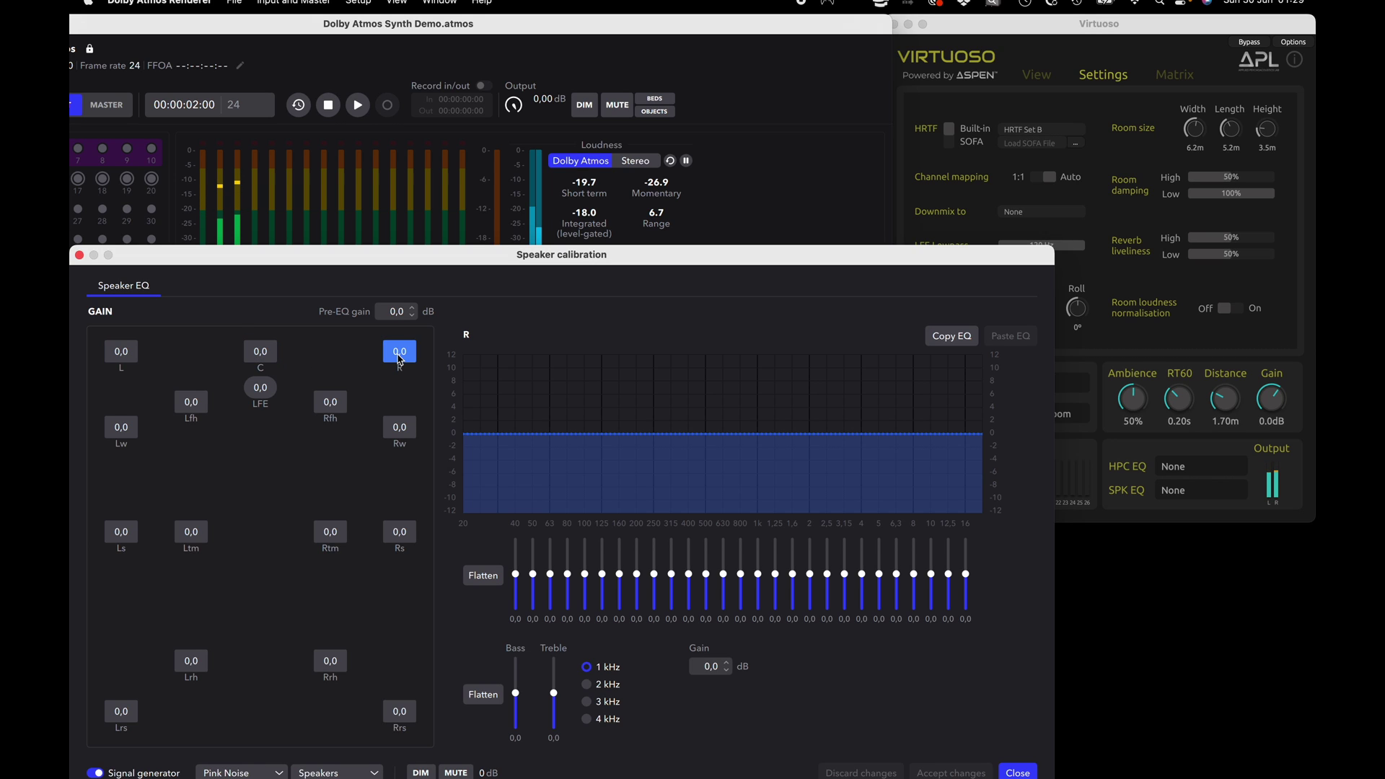
{"action": "left_click", "coordinate": [402, 431]}
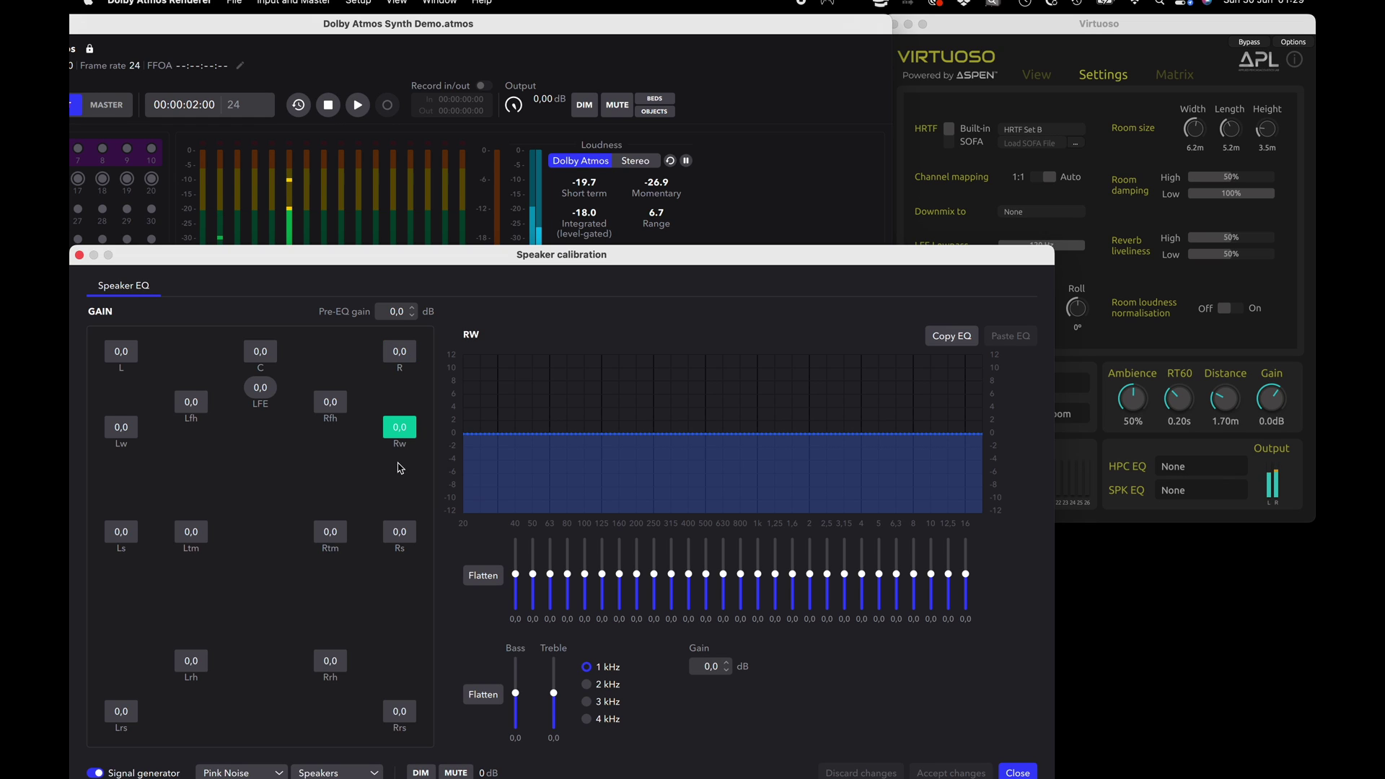
{"action": "left_click", "coordinate": [401, 534]}
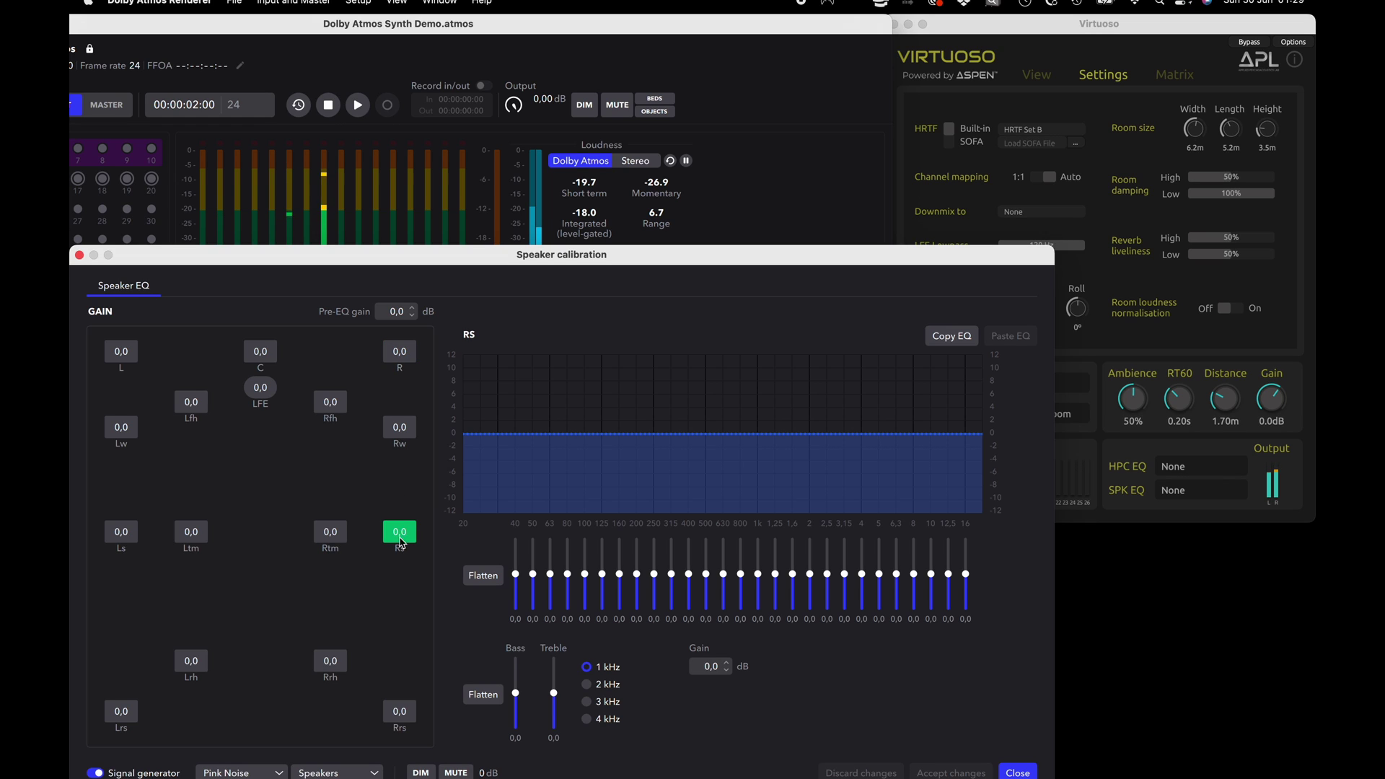
{"action": "left_click", "coordinate": [400, 712]}
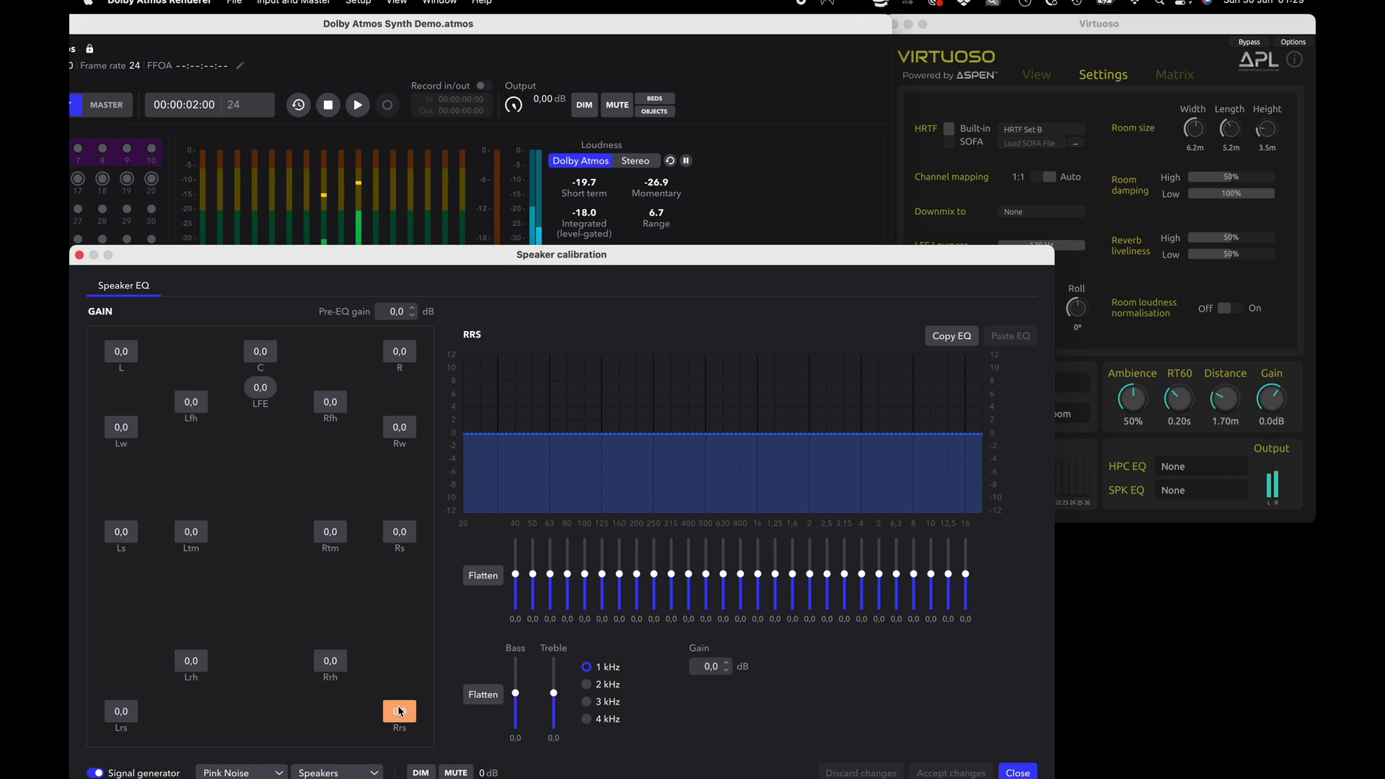
{"action": "left_click", "coordinate": [120, 711]}
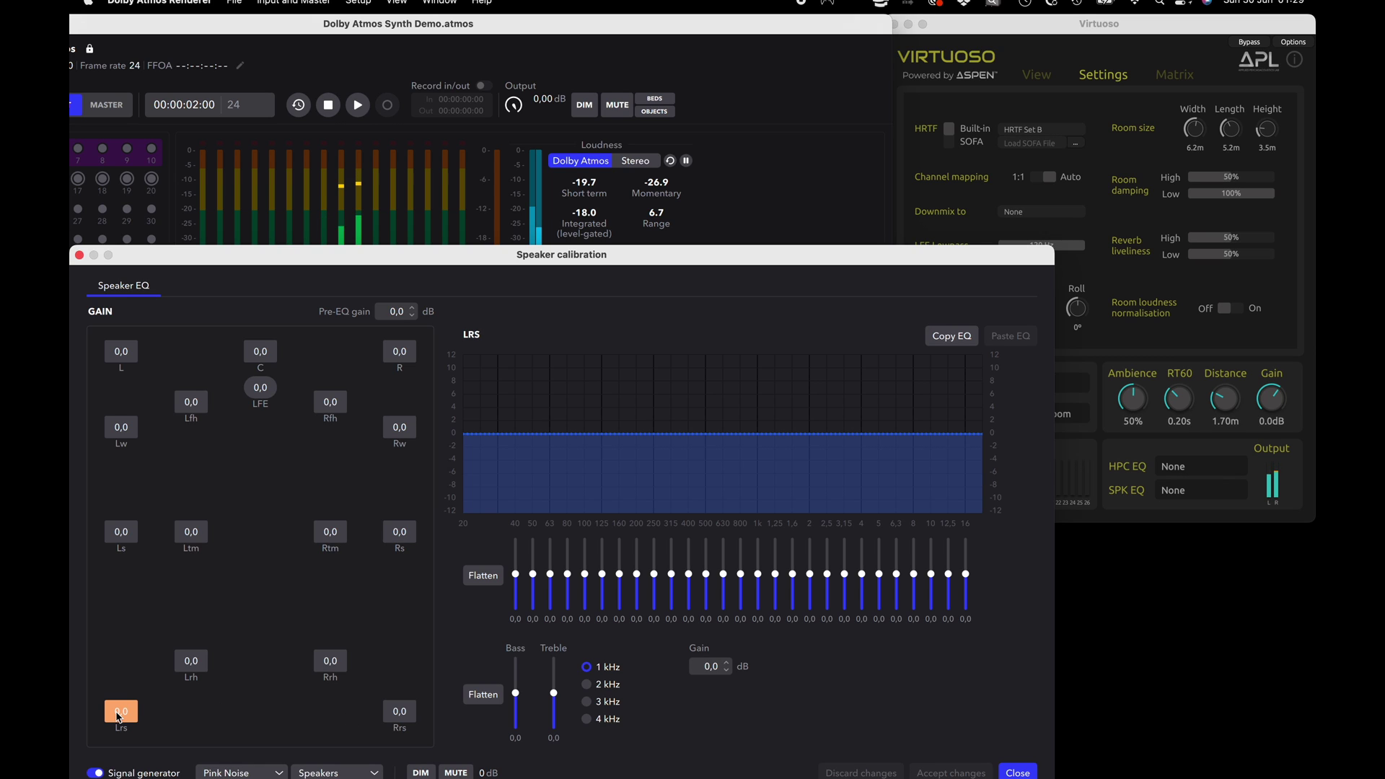
{"action": "left_click", "coordinate": [127, 537]}
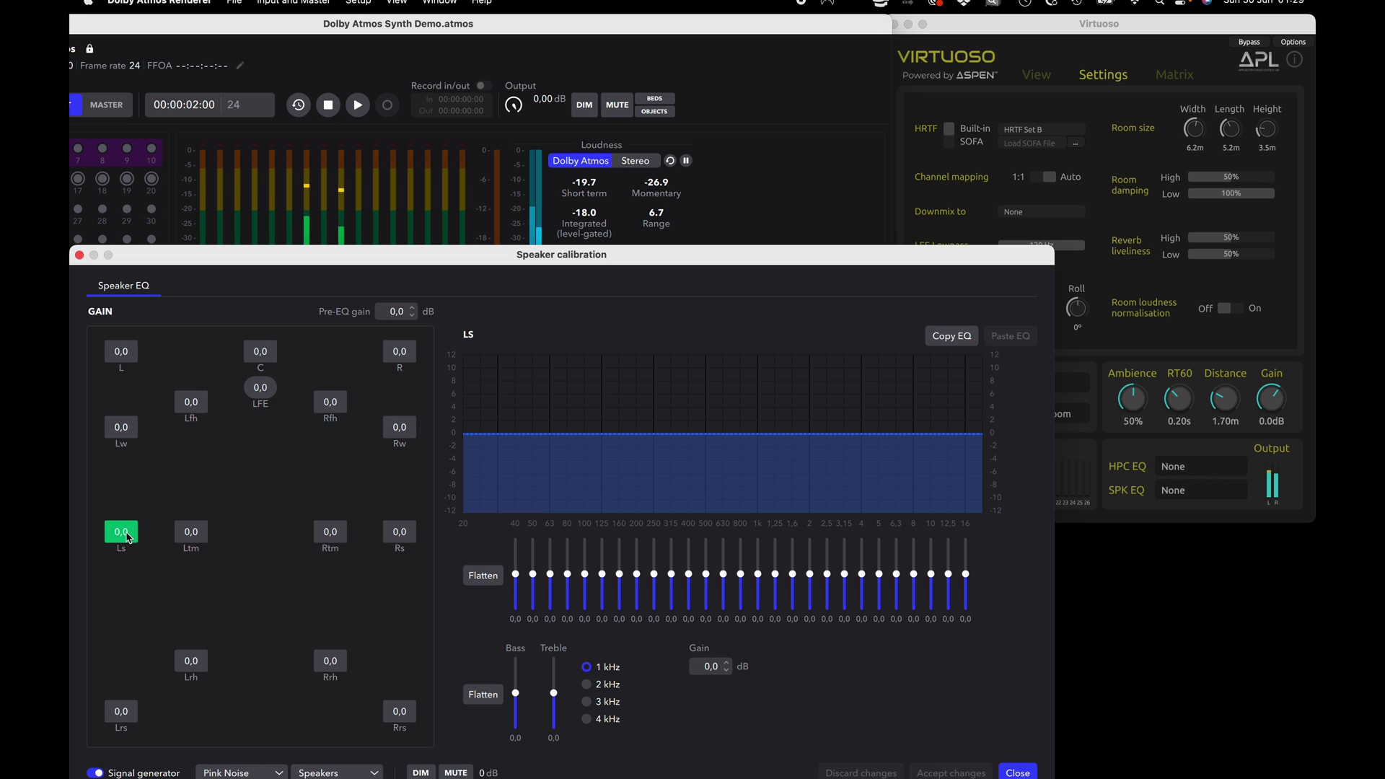
{"action": "left_click", "coordinate": [122, 431]}
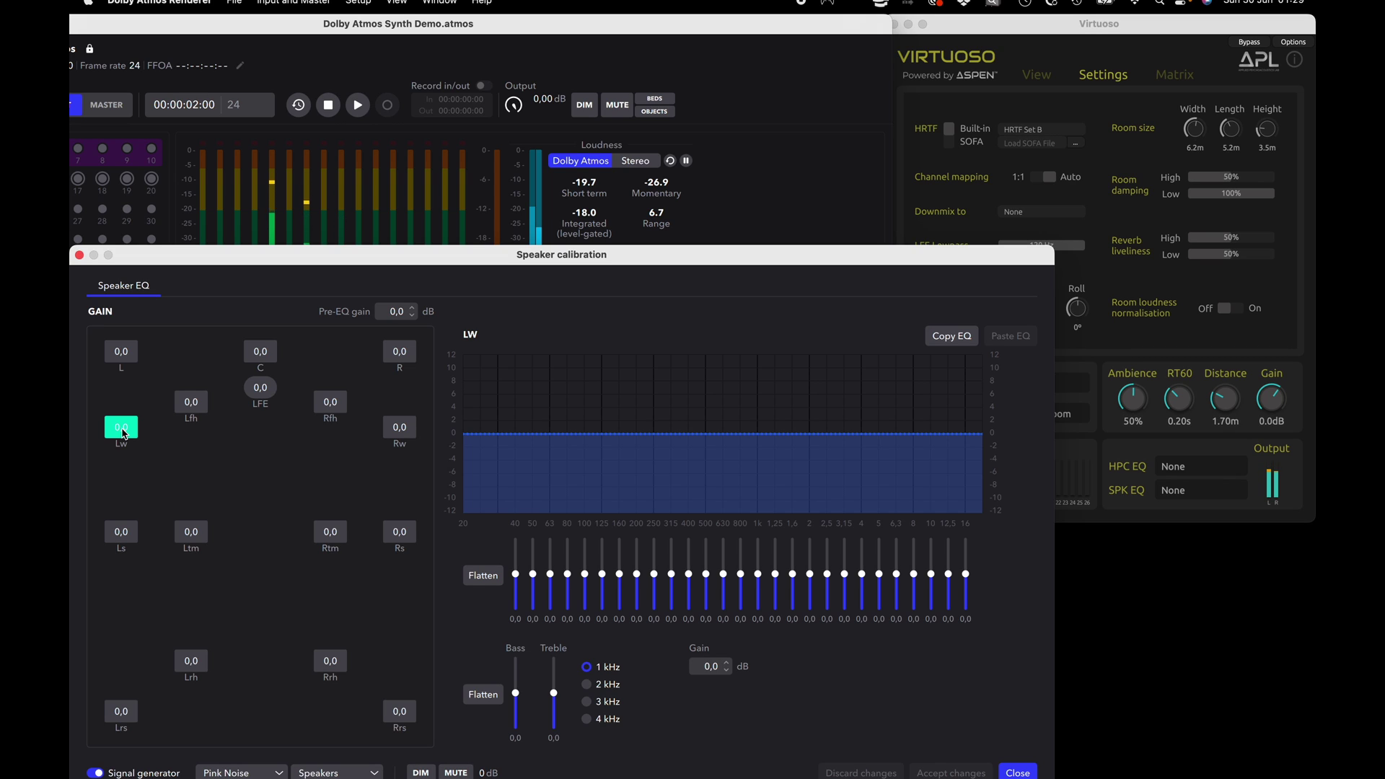
Audition HRTF Set B through the height speakers Lfh, Ltm, Lrh, Rrh, Rtm and Rfh, finishing with the LFE
{"action": "left_click", "coordinate": [194, 409]}
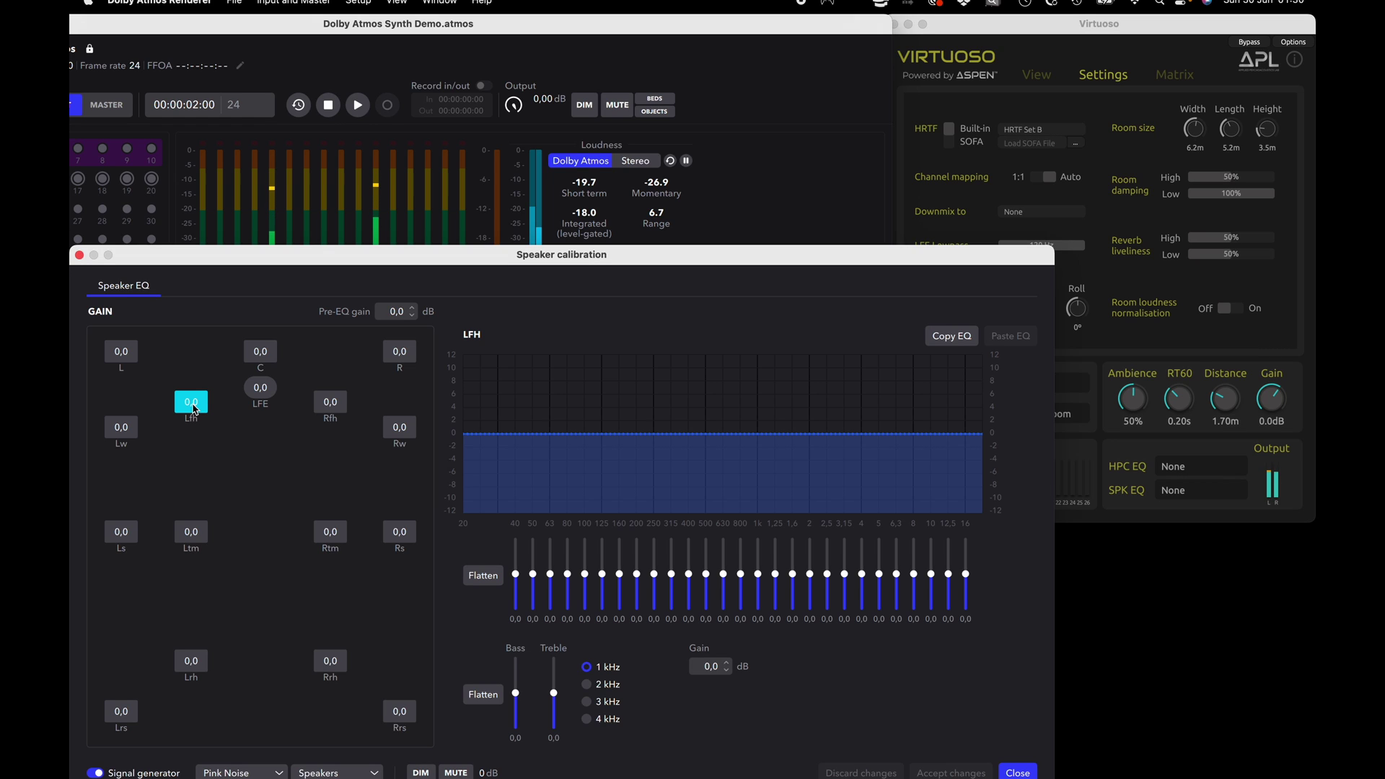
{"action": "left_click", "coordinate": [190, 535]}
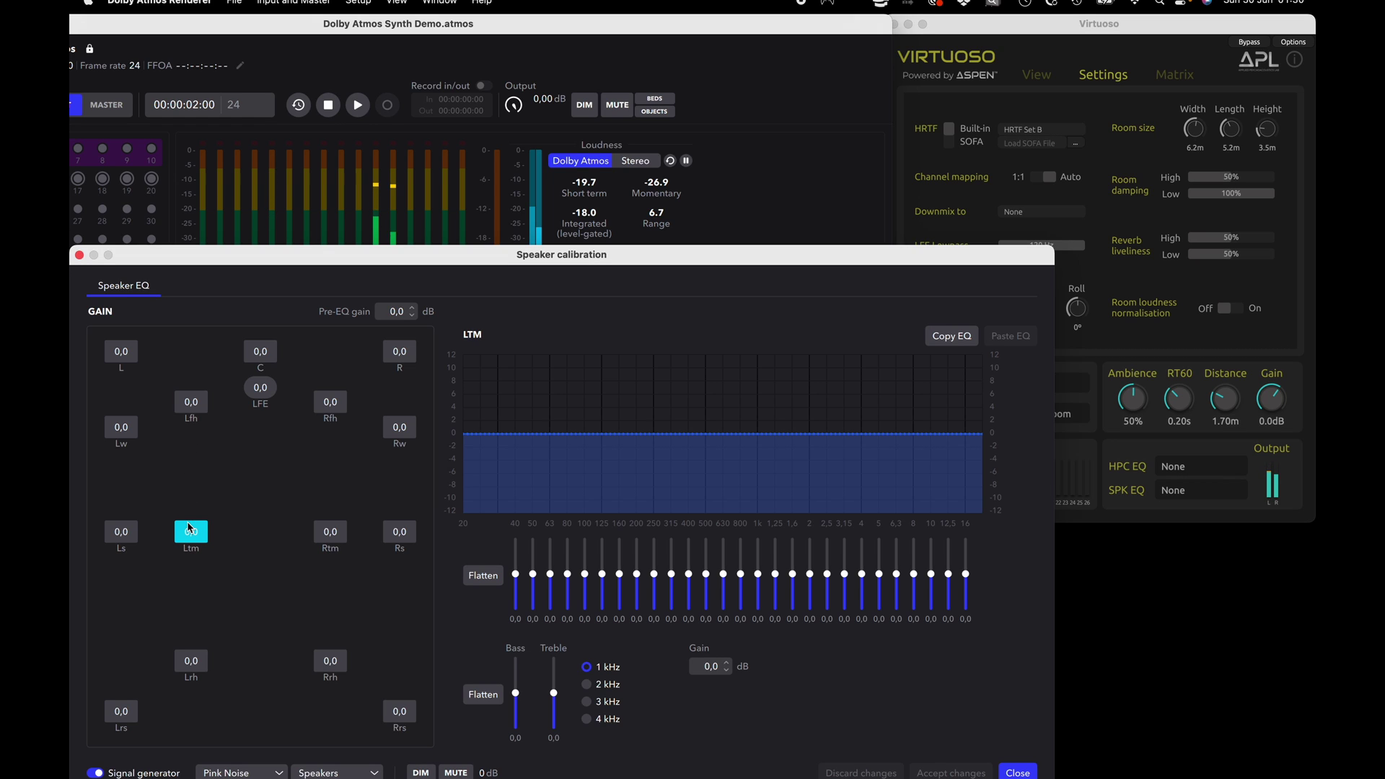
{"action": "left_click", "coordinate": [194, 664]}
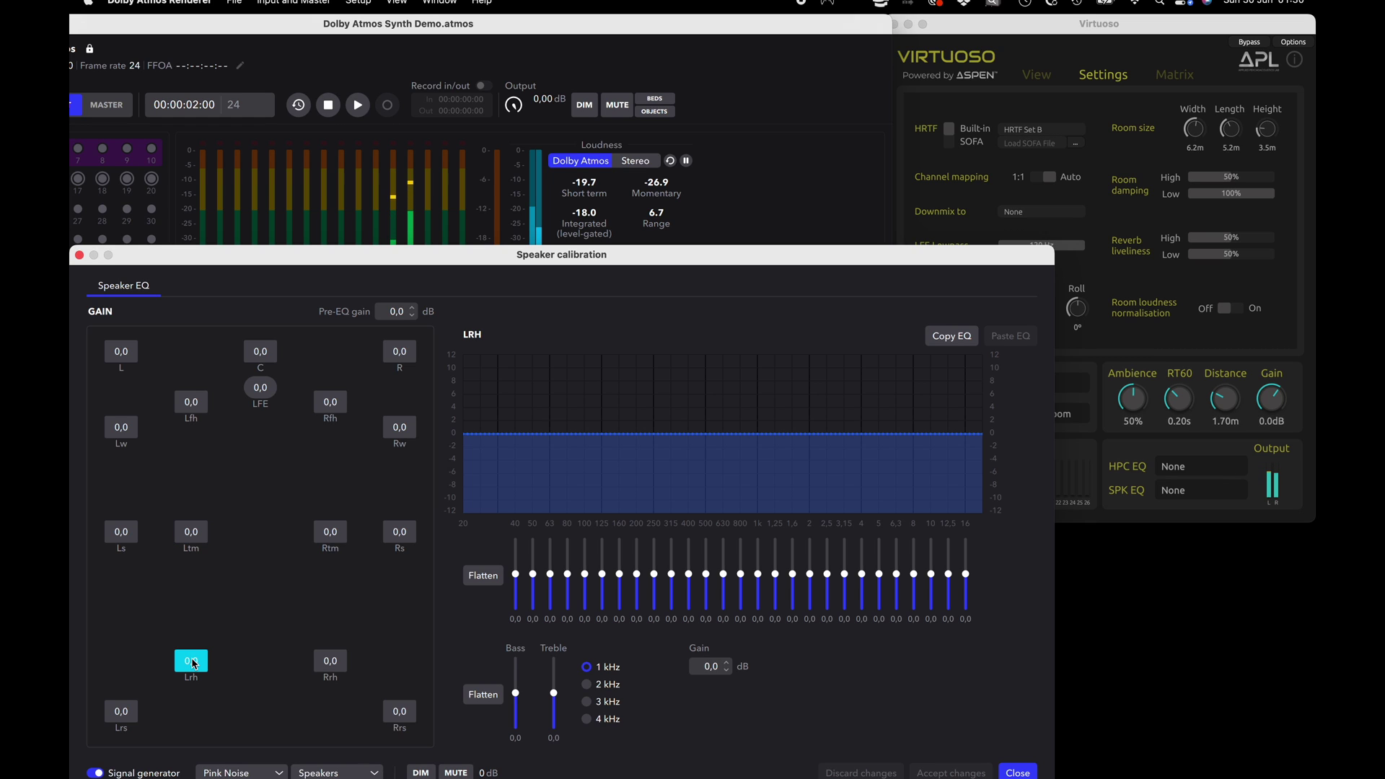
{"action": "left_click", "coordinate": [332, 653]}
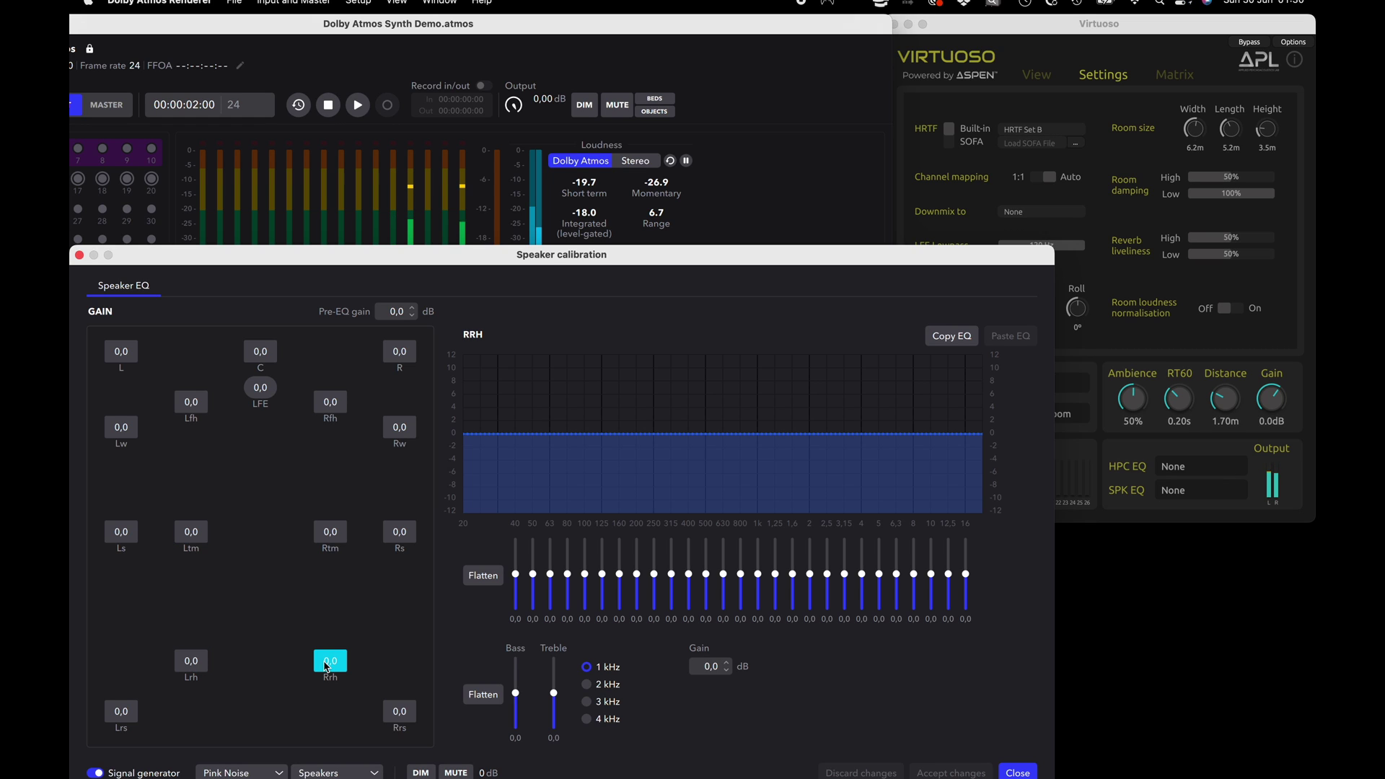
{"action": "left_click", "coordinate": [331, 534]}
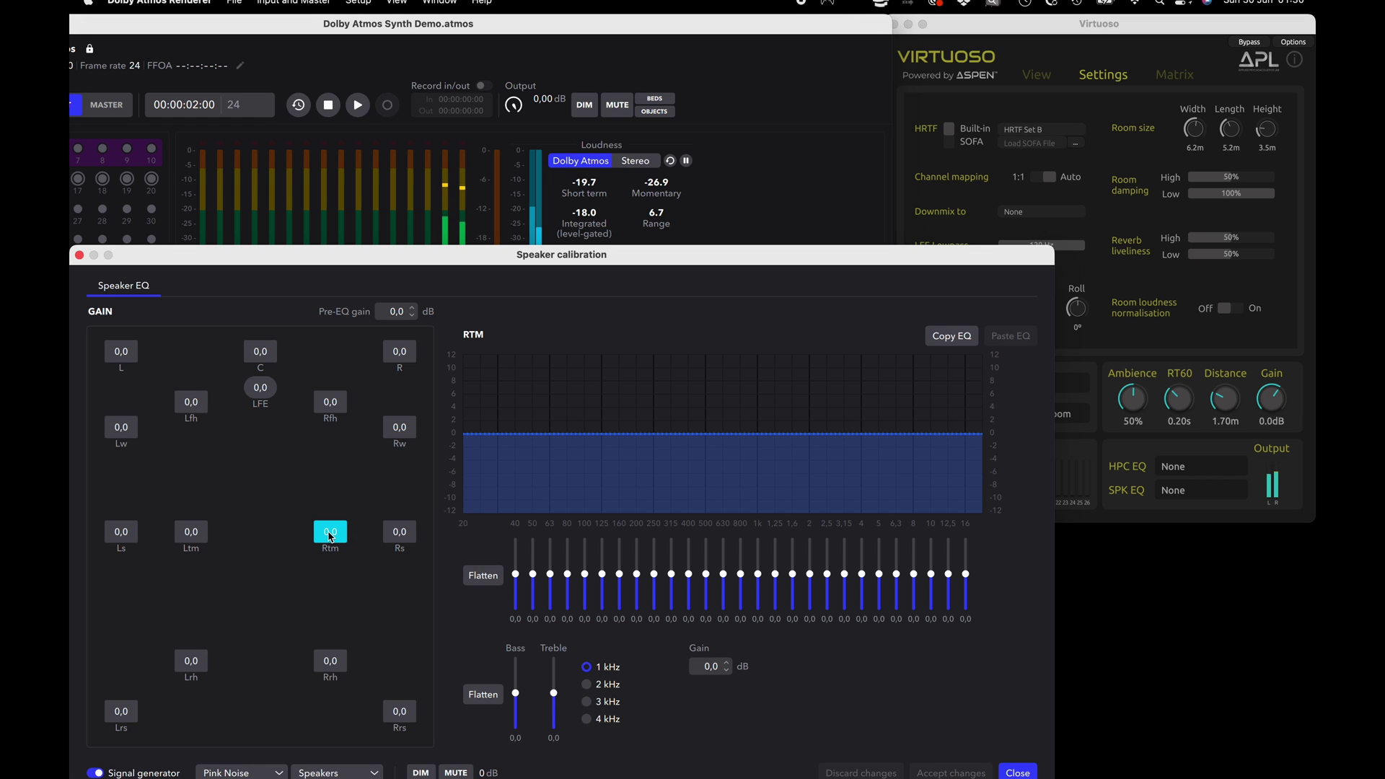
{"action": "left_click", "coordinate": [332, 401]}
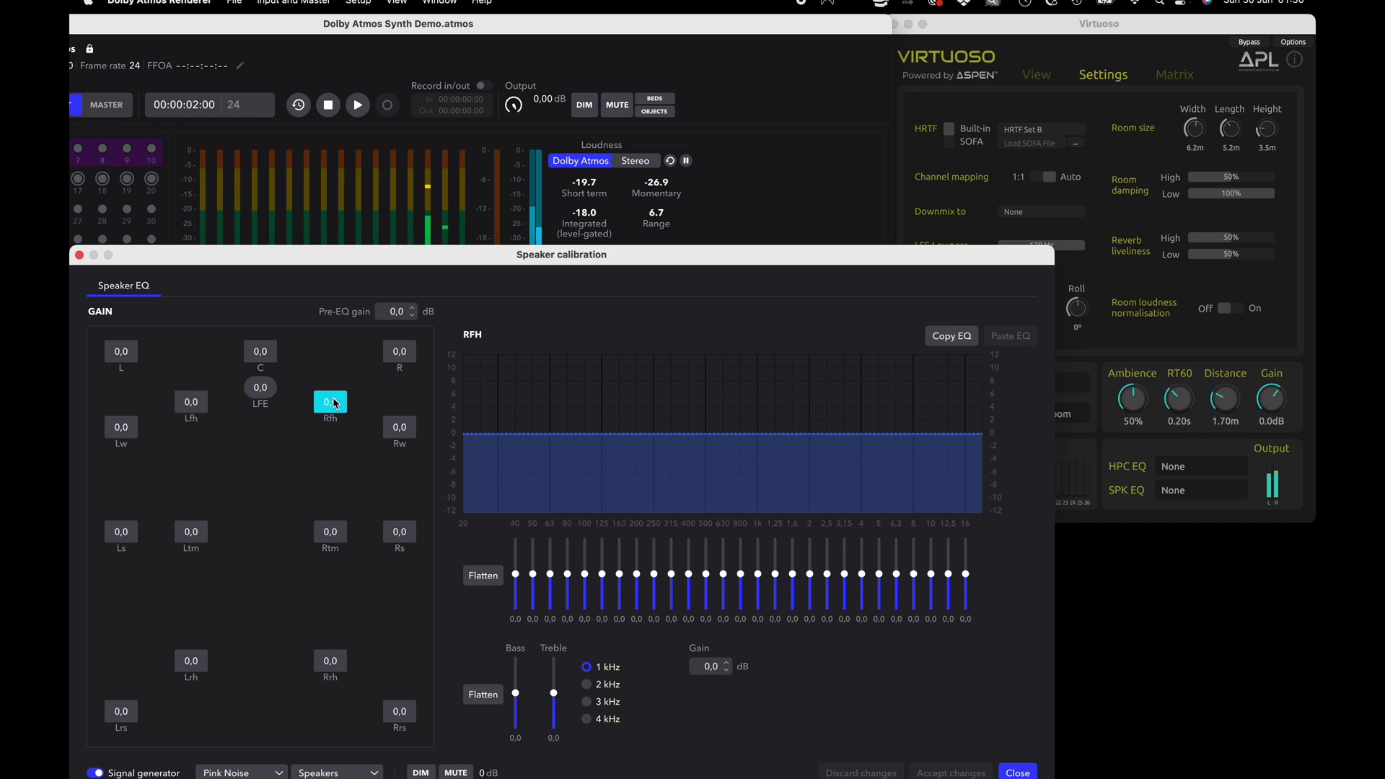
{"action": "left_click", "coordinate": [264, 390]}
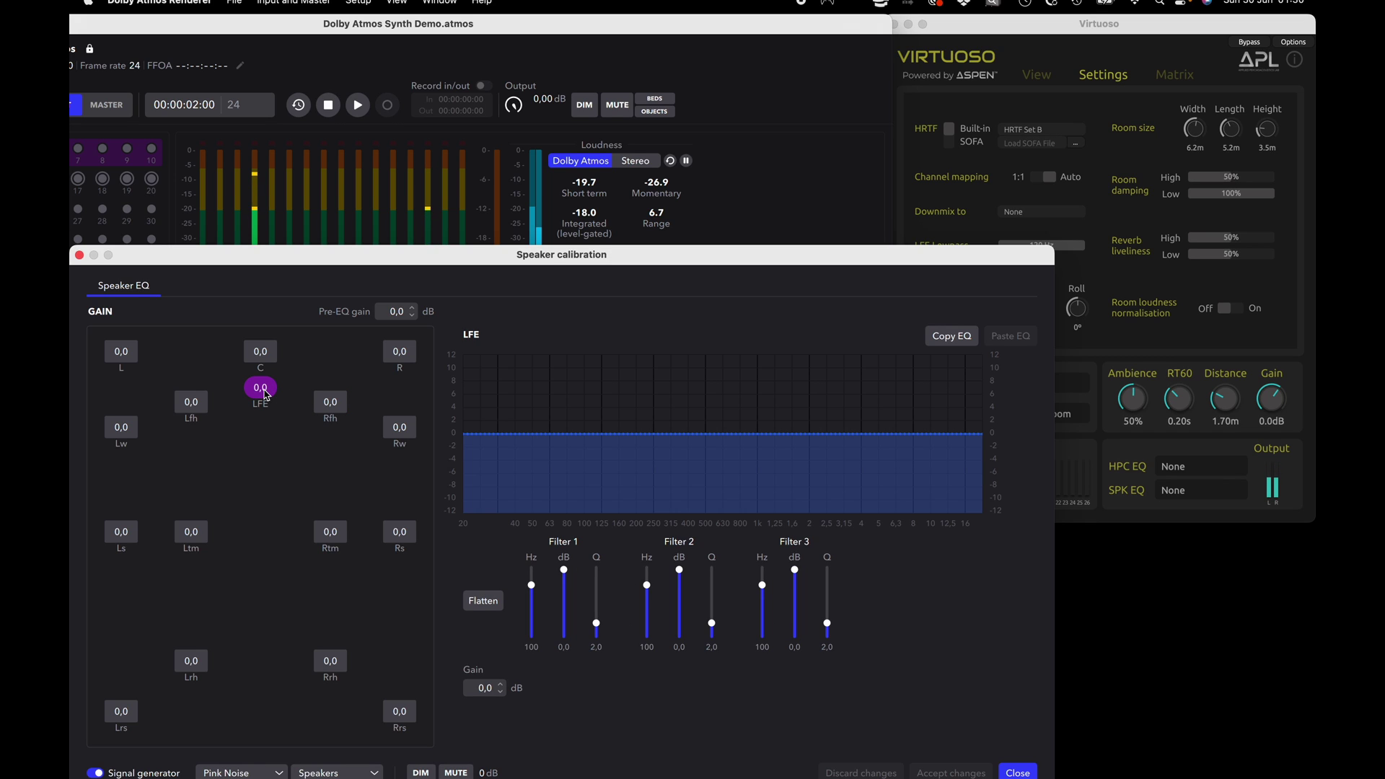
Route the pink noise back to the L speaker and switch Virtuoso's built-in HRTF to HRTF Set C
{"action": "left_click", "coordinate": [119, 352]}
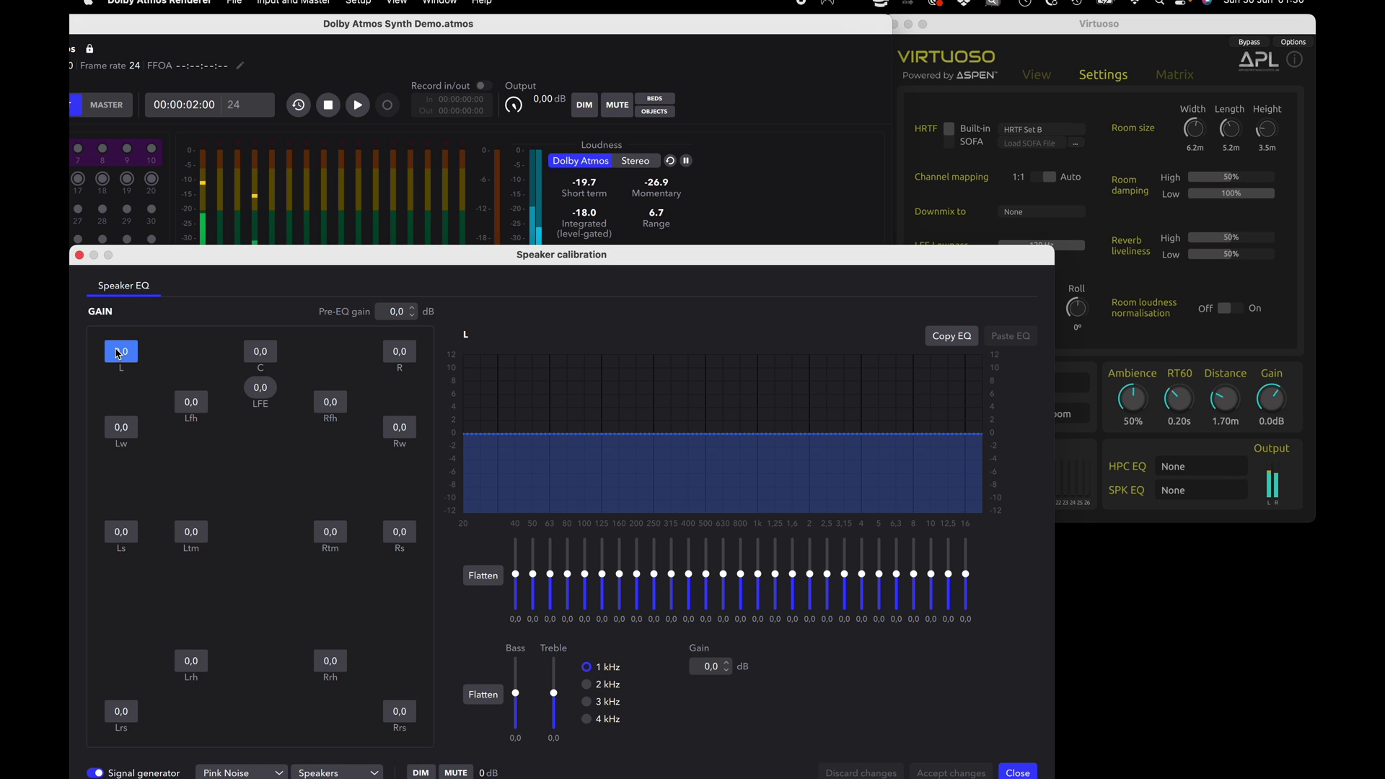
{"action": "left_click", "coordinate": [1046, 133]}
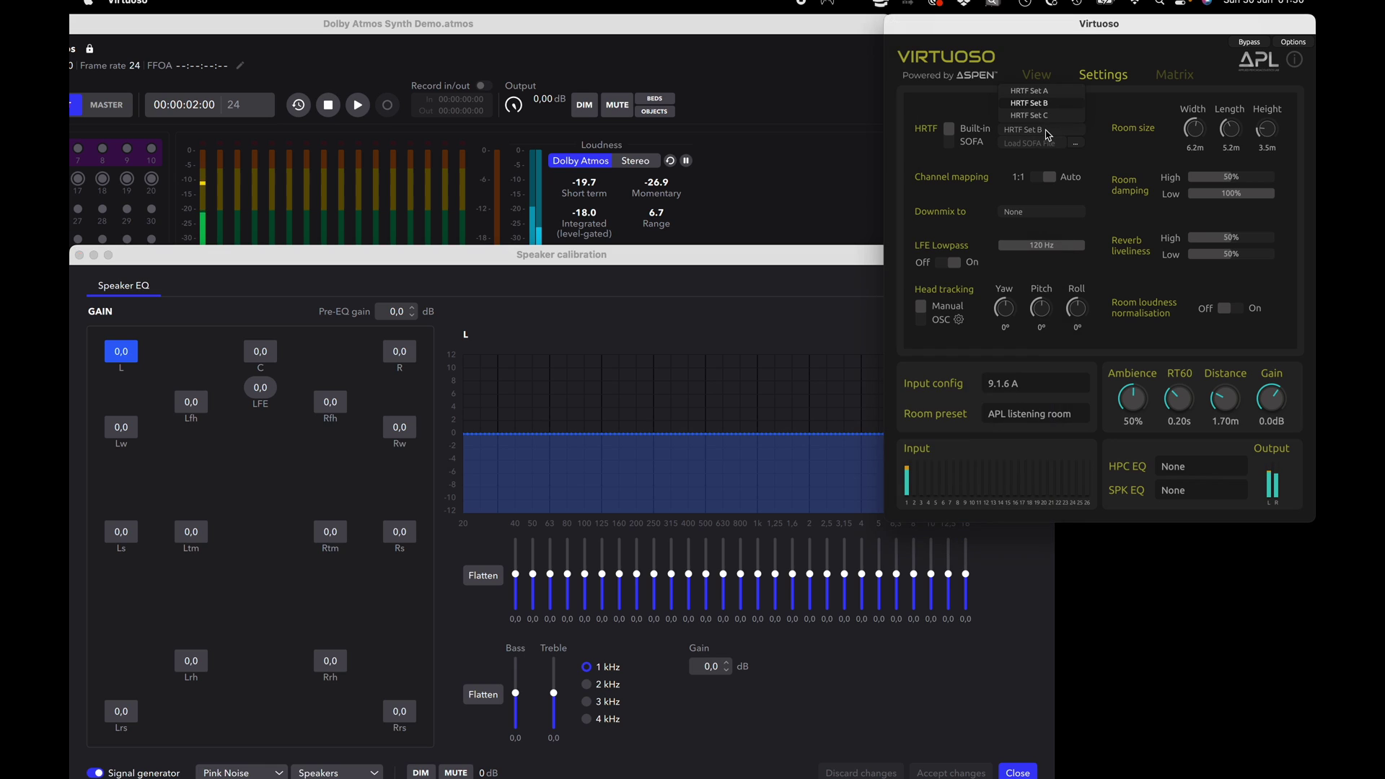
{"action": "left_click", "coordinate": [1045, 116]}
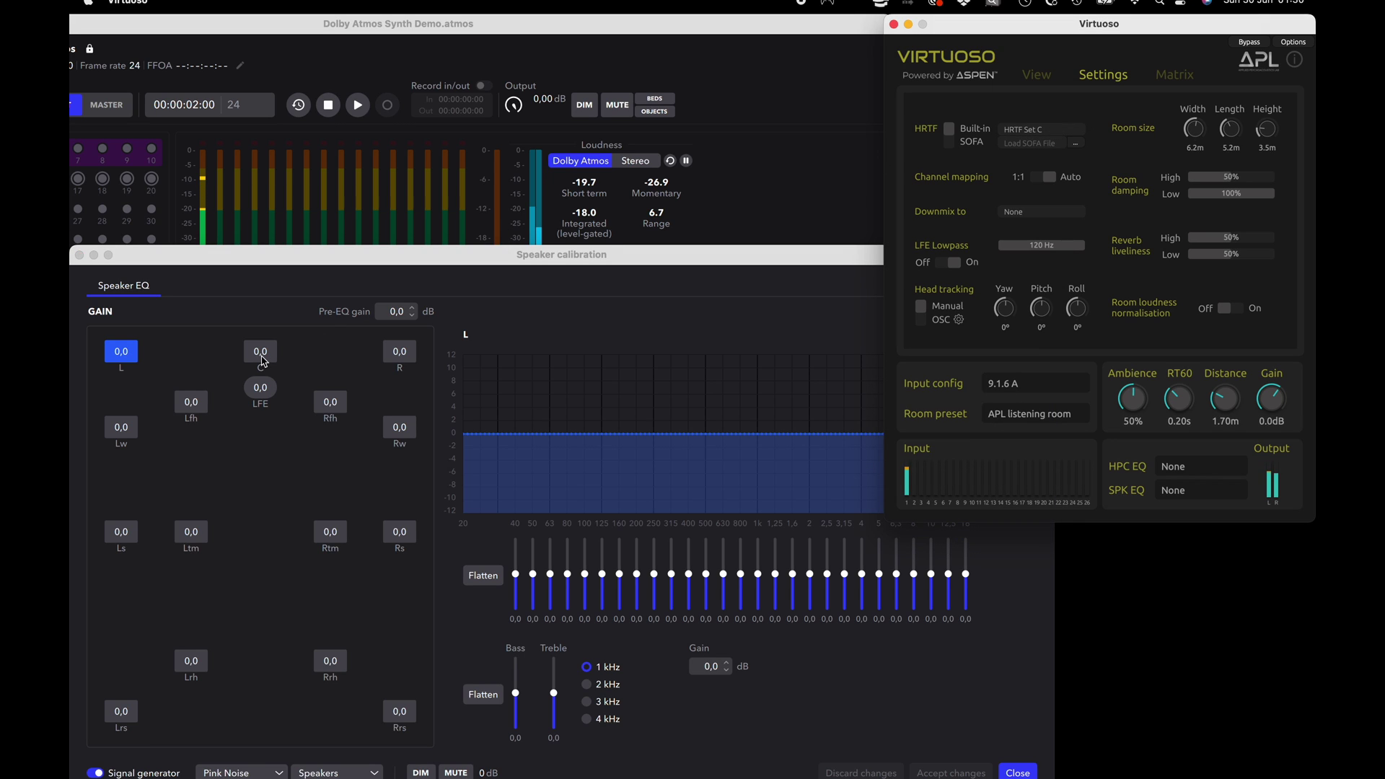
In the Speaker calibration window, audition HRTF Set C through the ear-level speakers C, R, Rw, Rs, Rrs, Lrs, Ls and Lw
{"action": "left_click", "coordinate": [225, 355]}
{"action": "left_click", "coordinate": [271, 353]}
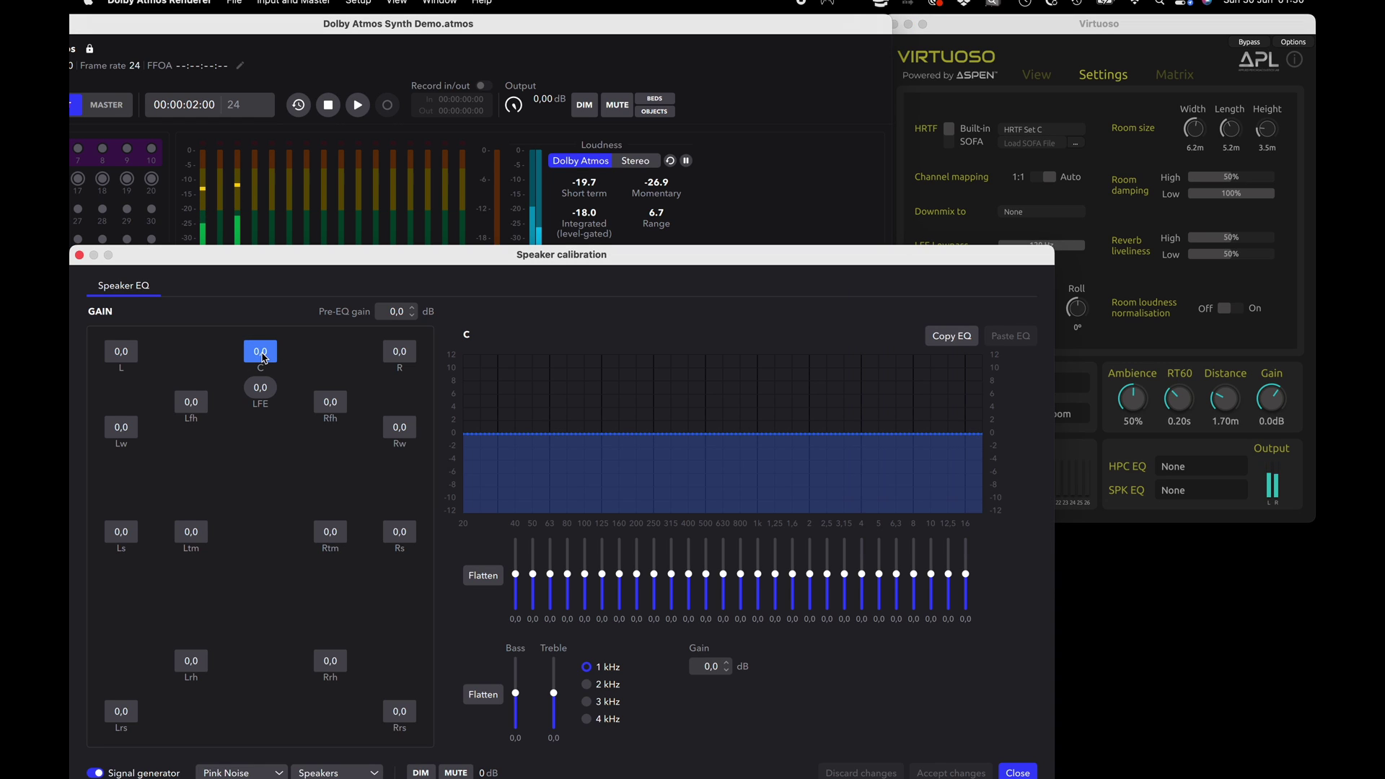
{"action": "left_click", "coordinate": [398, 359]}
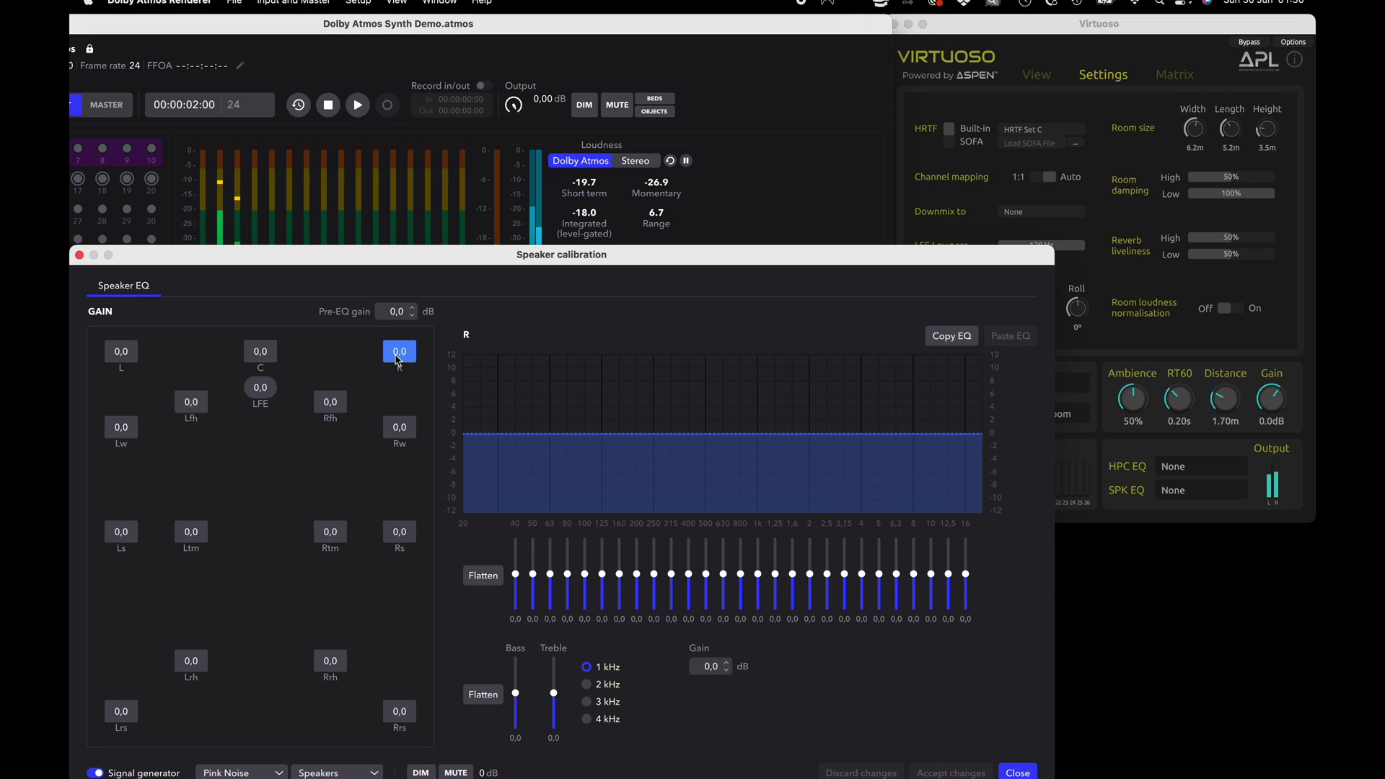
{"action": "left_click", "coordinate": [405, 433]}
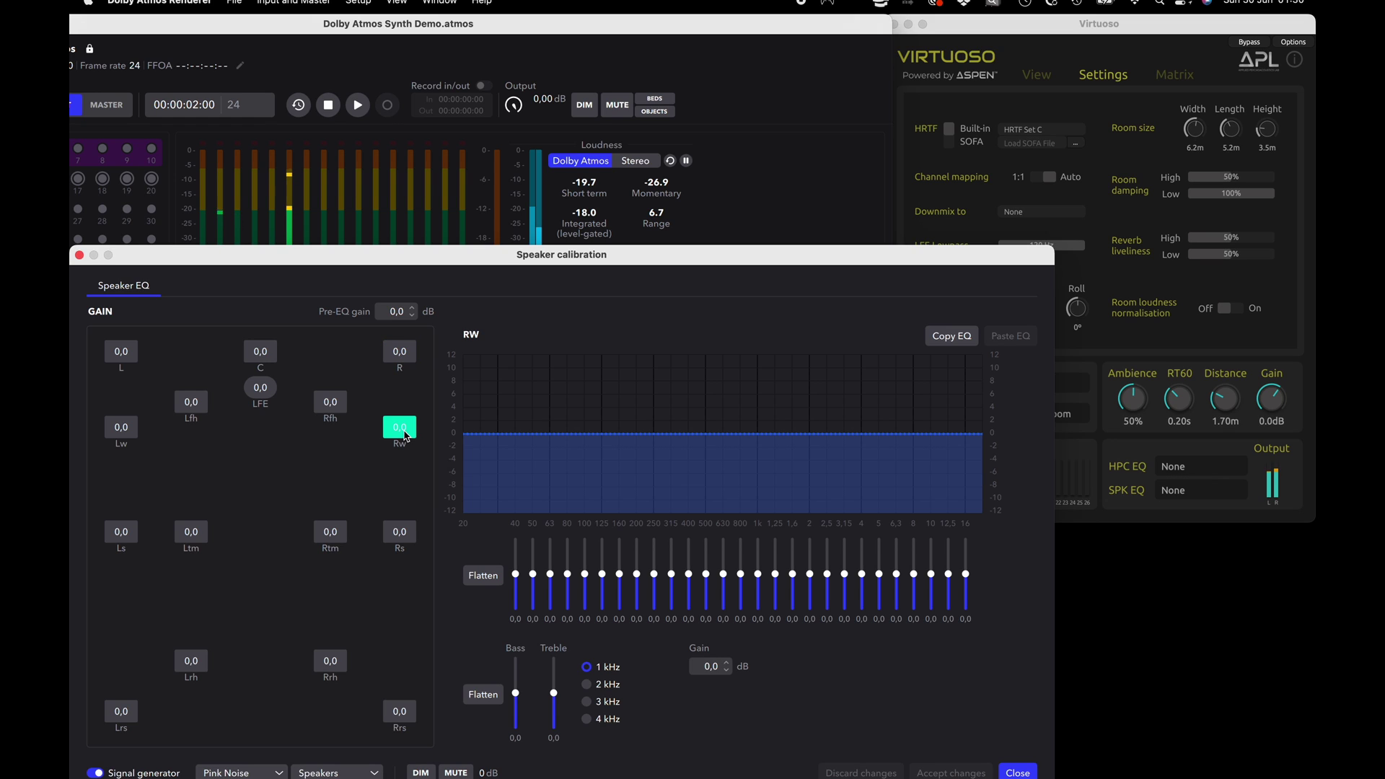
{"action": "left_click", "coordinate": [409, 534]}
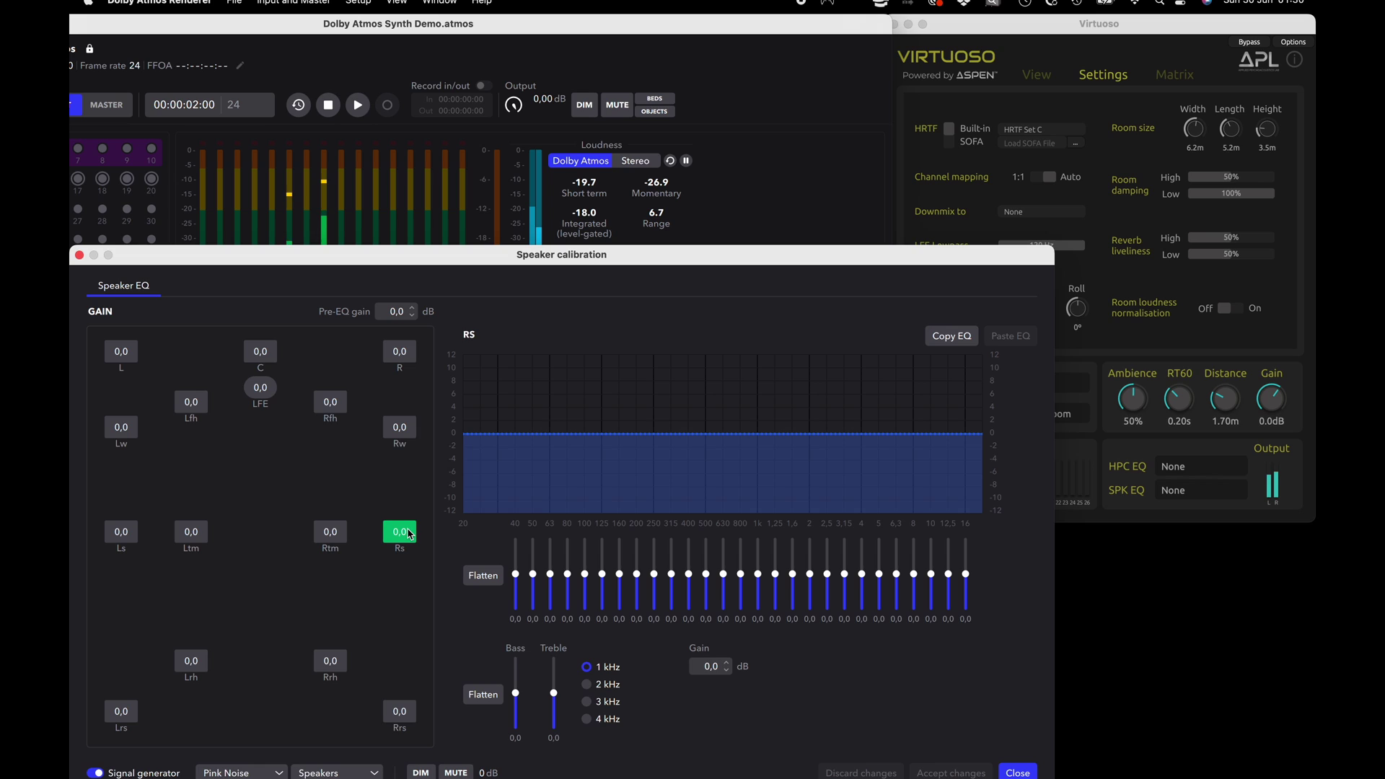
{"action": "left_click", "coordinate": [396, 709]}
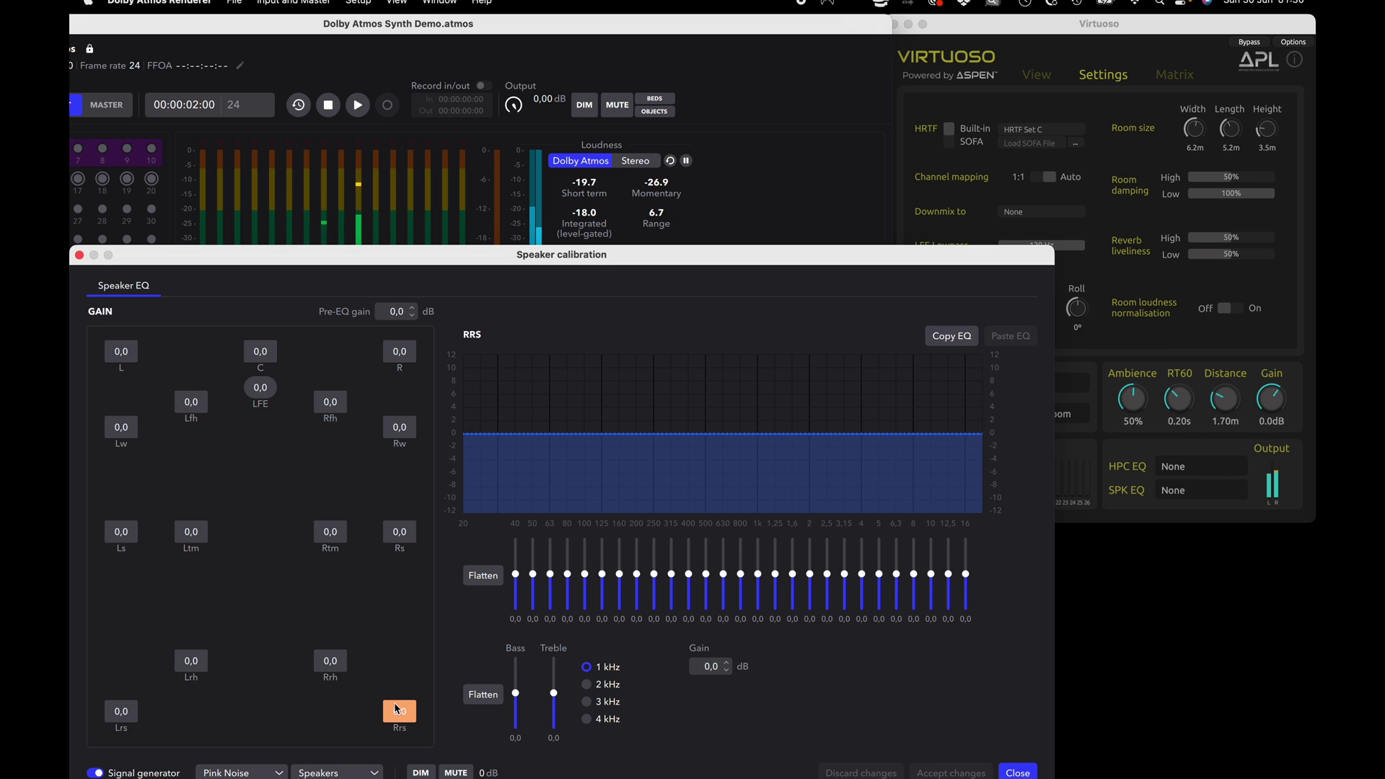
{"action": "left_click", "coordinate": [130, 716]}
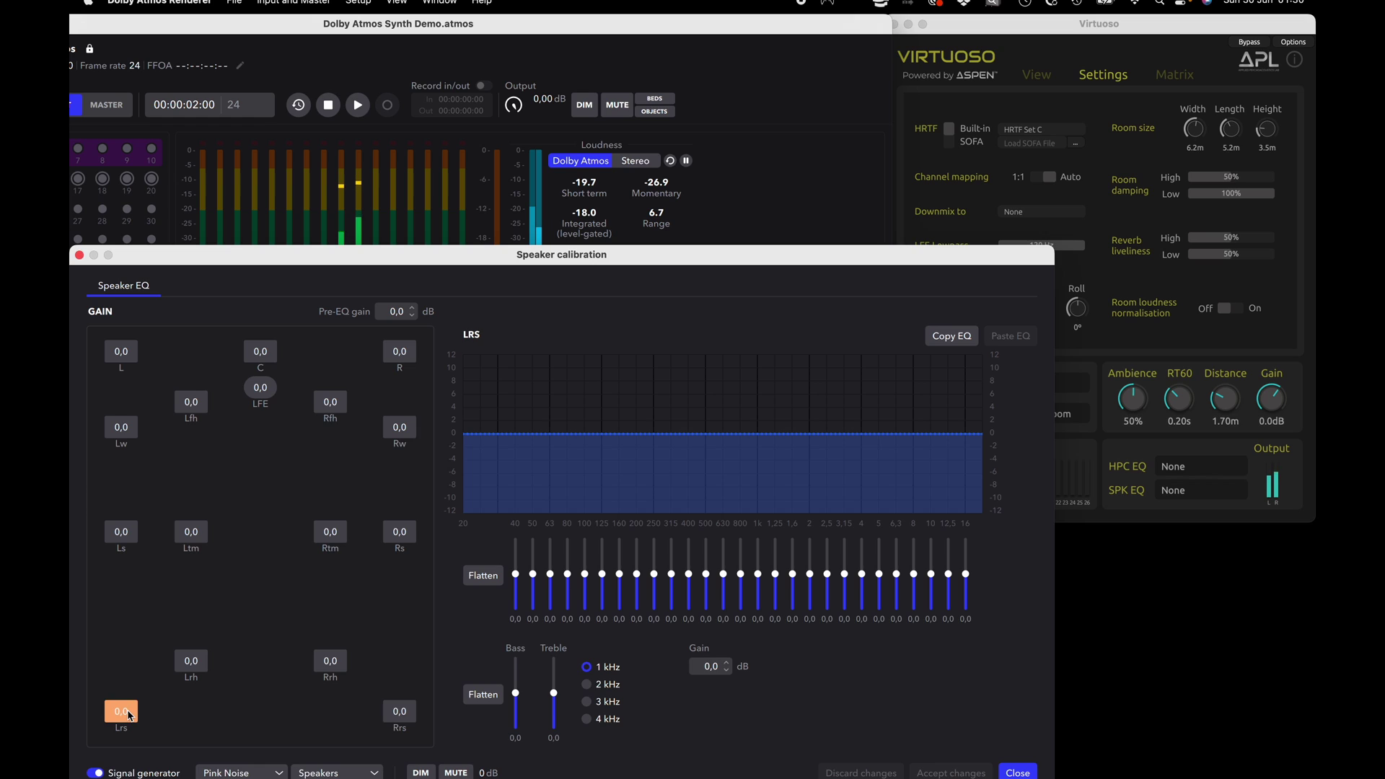
{"action": "left_click", "coordinate": [126, 534]}
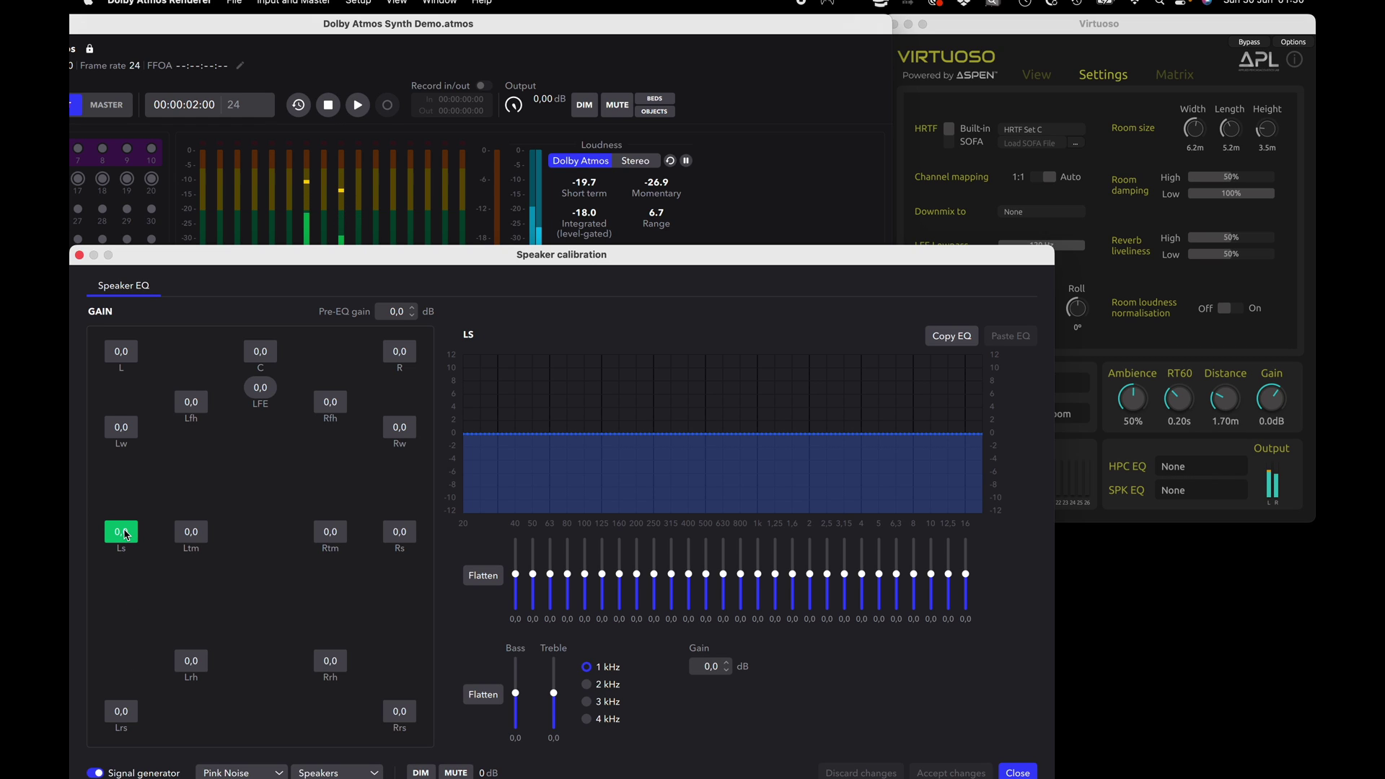
{"action": "left_click", "coordinate": [132, 435]}
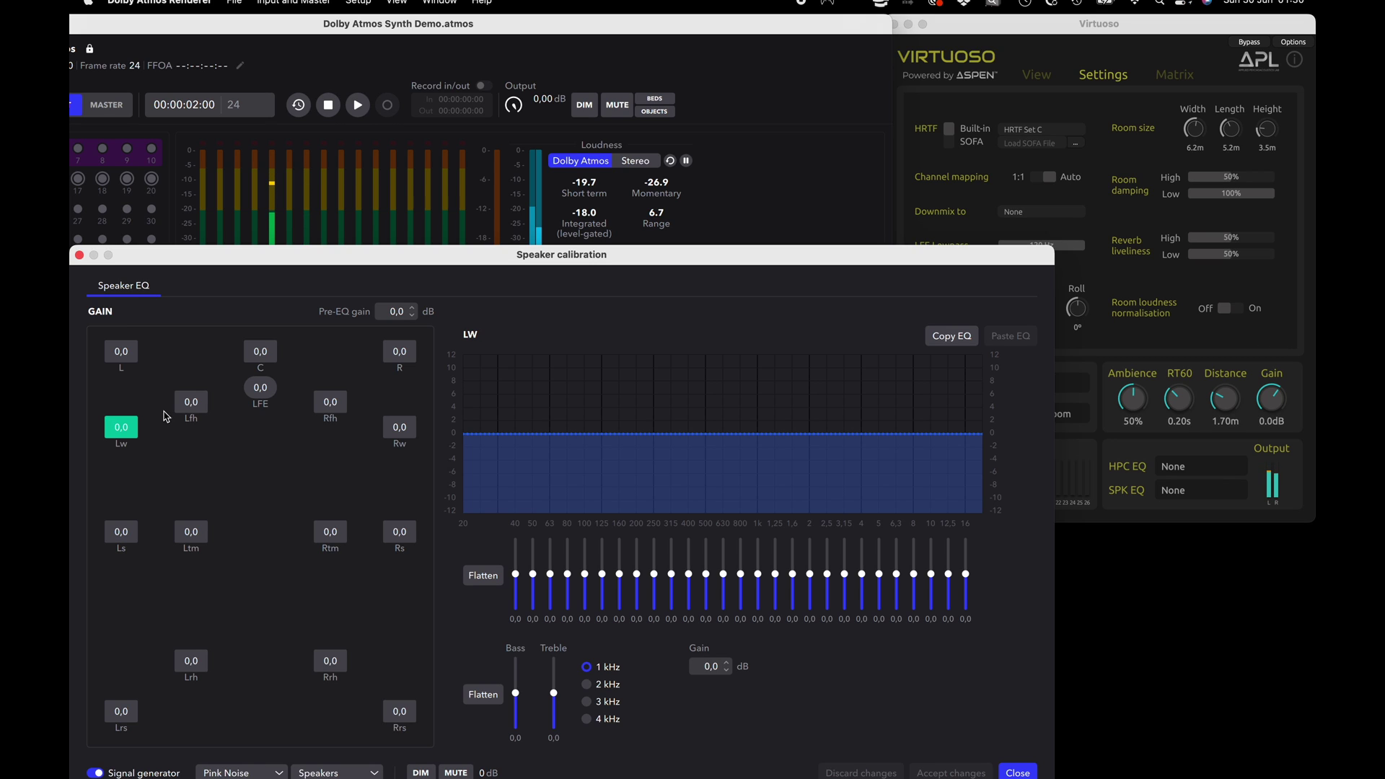
Audition HRTF Set C through the height speakers Lfh, Ltm, Lrh, Rrh, Rtm and Rfh, finishing with the LFE
{"action": "left_click", "coordinate": [187, 404]}
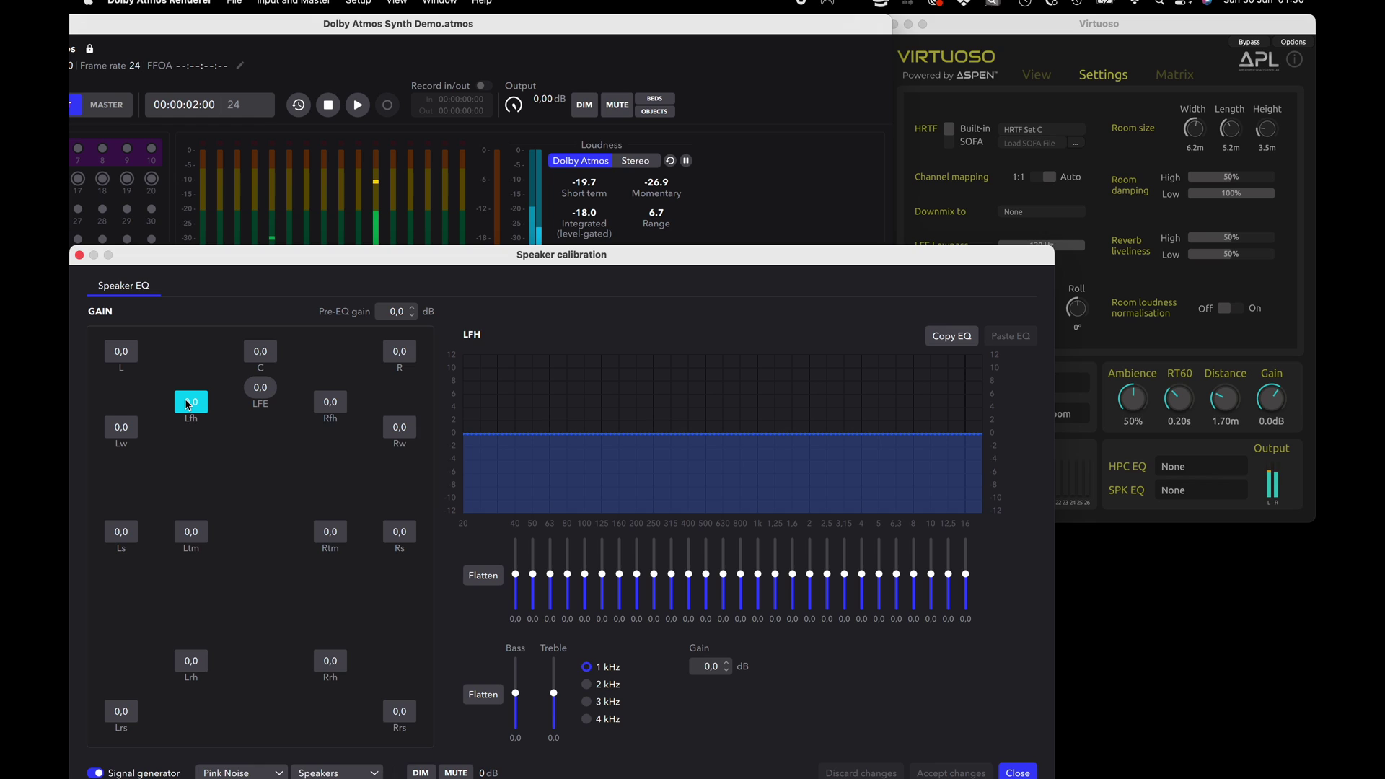
{"action": "left_click", "coordinate": [191, 544]}
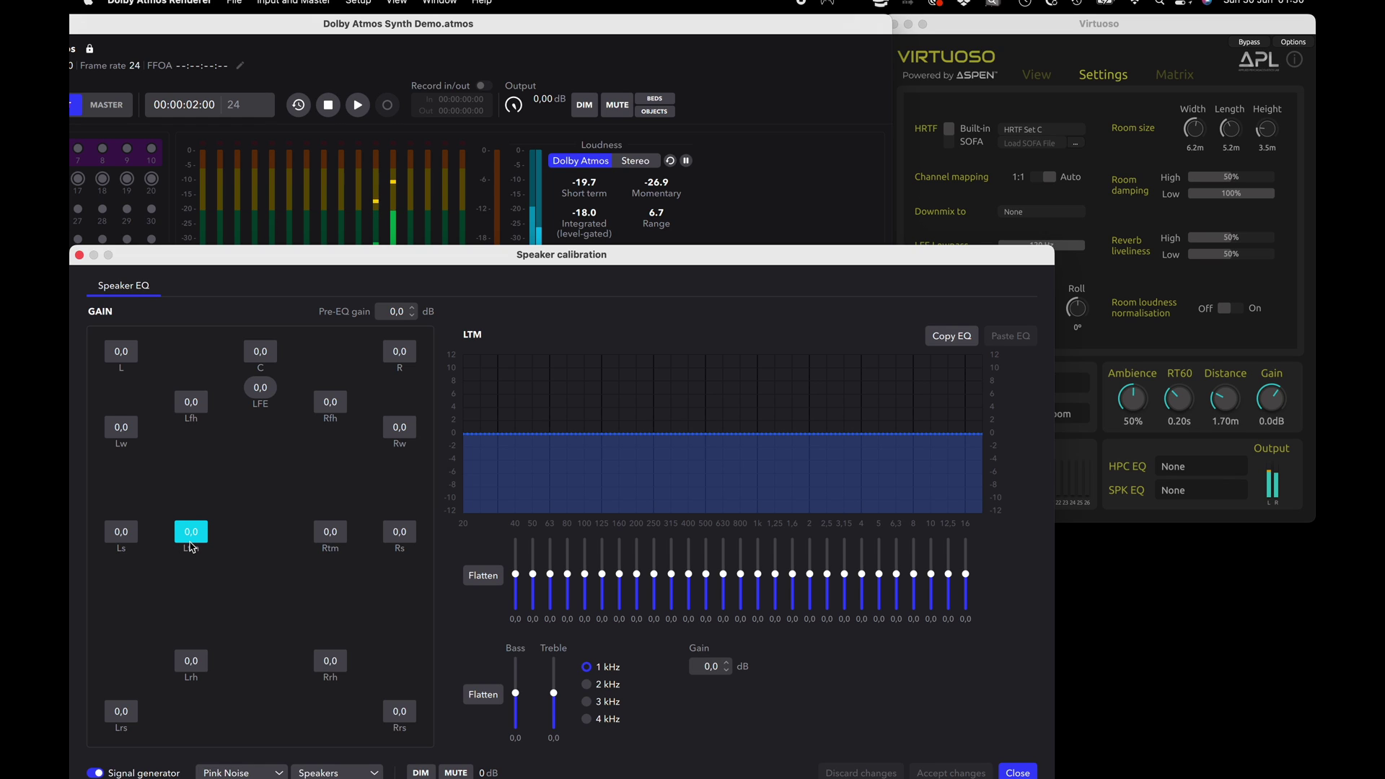
{"action": "left_click", "coordinate": [193, 666]}
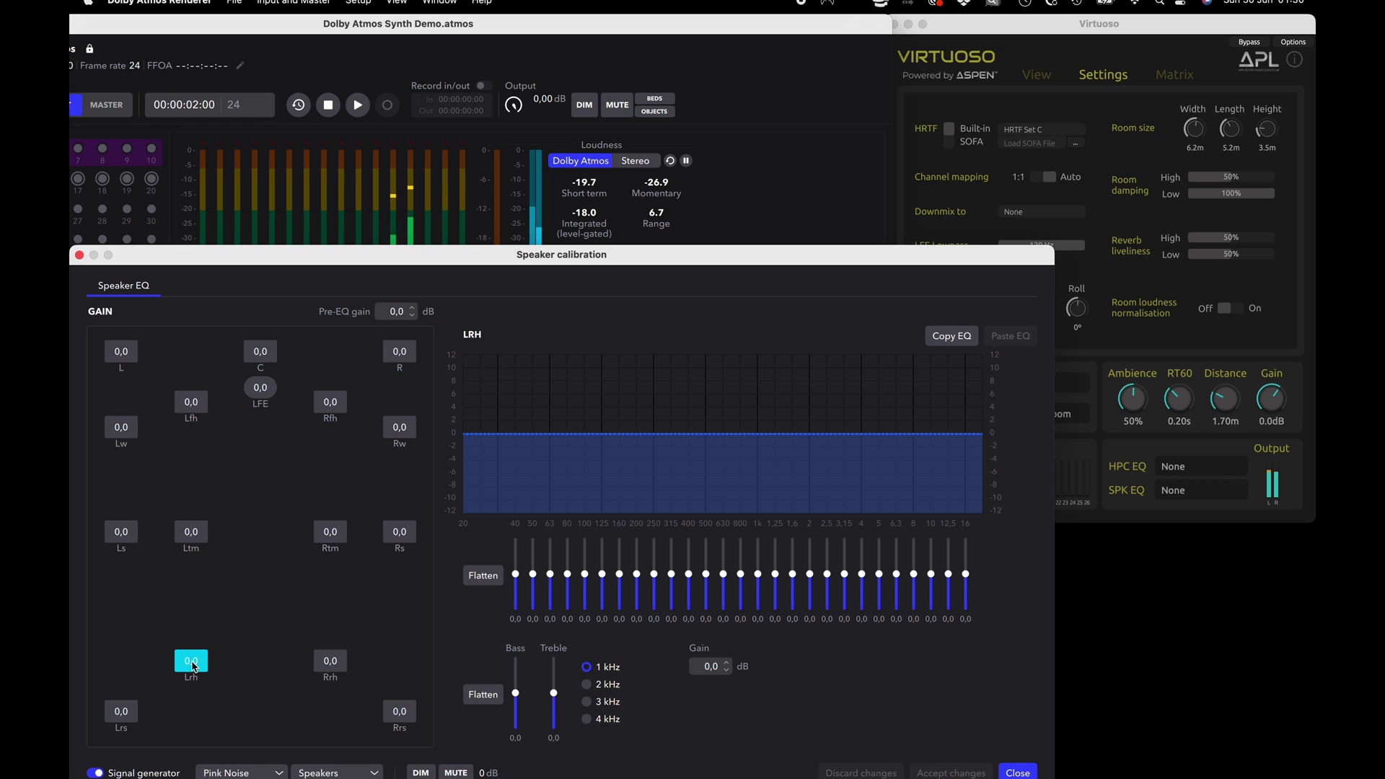
{"action": "left_click", "coordinate": [332, 663]}
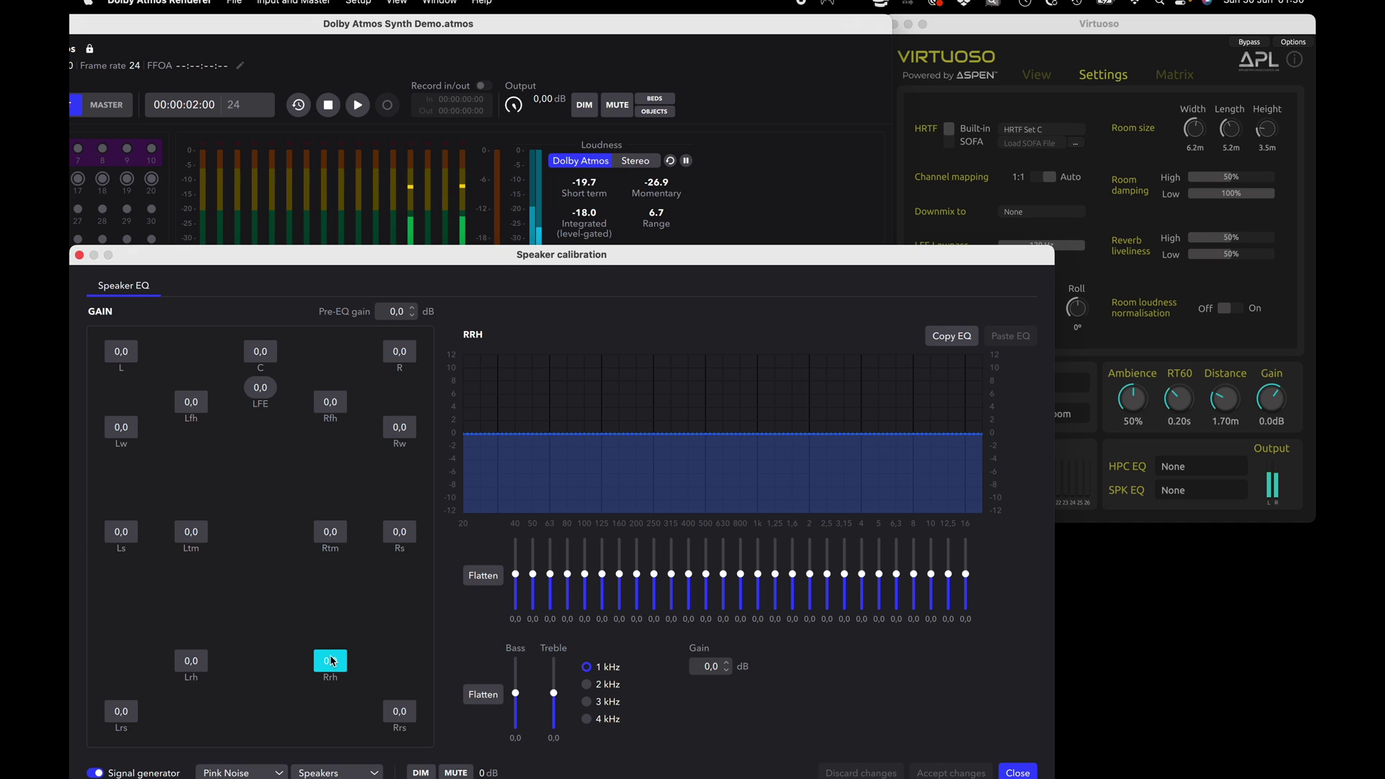
{"action": "left_click", "coordinate": [339, 536]}
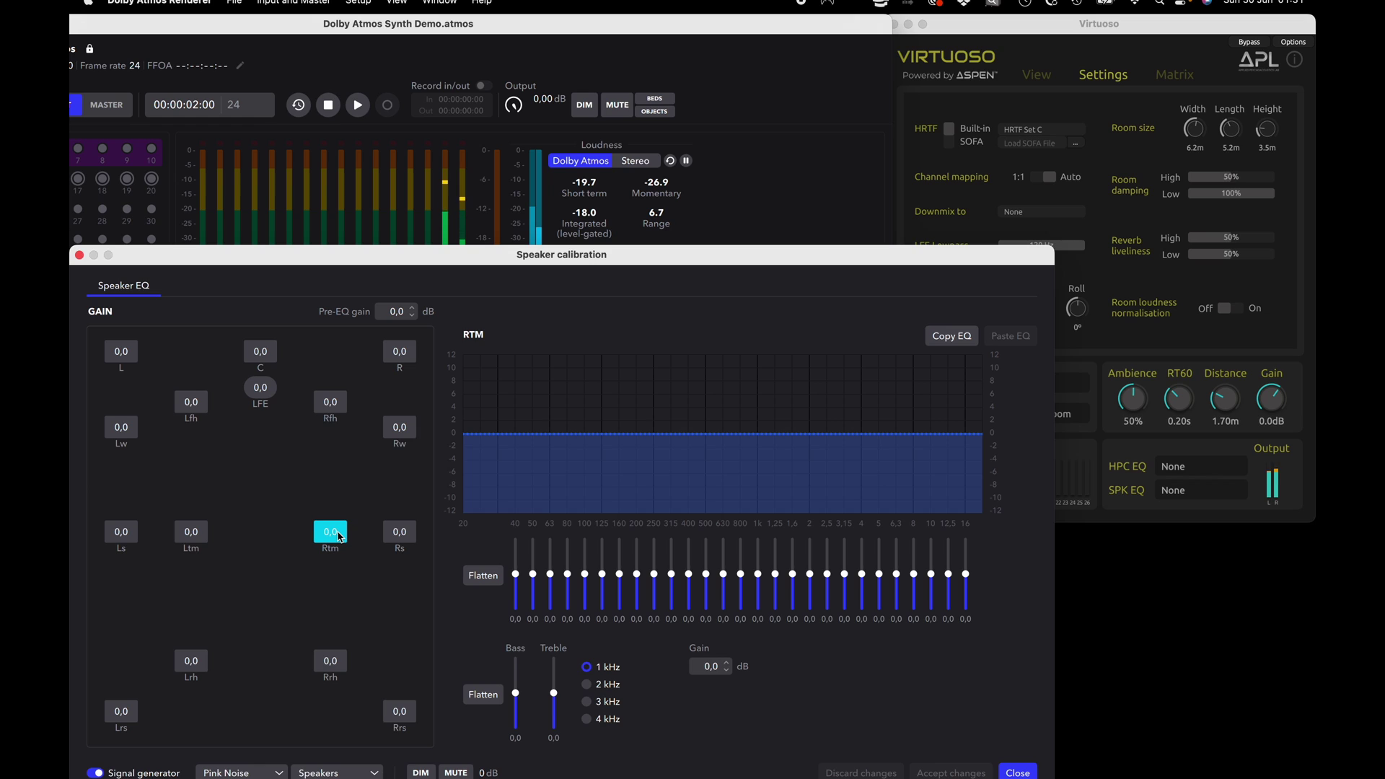
{"action": "left_click", "coordinate": [336, 405]}
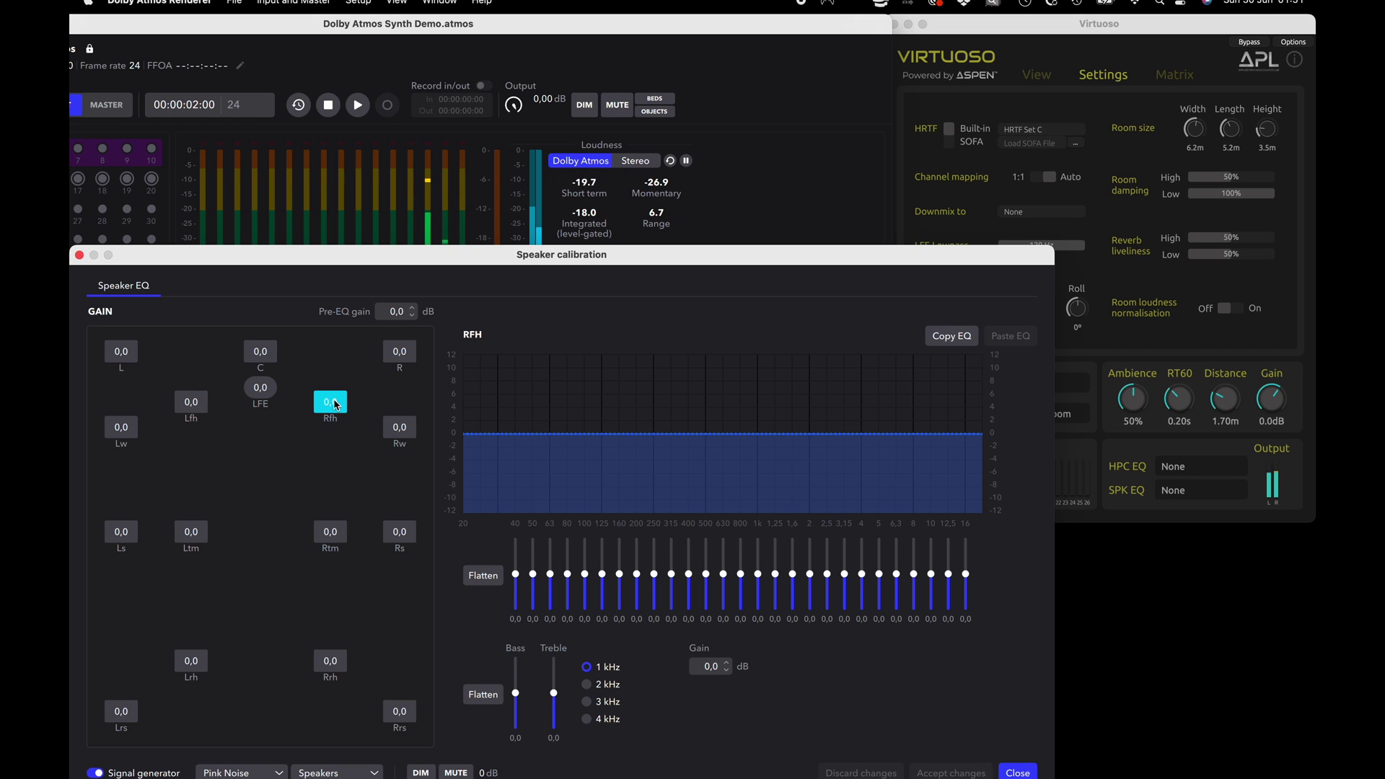
{"action": "left_click", "coordinate": [260, 389]}
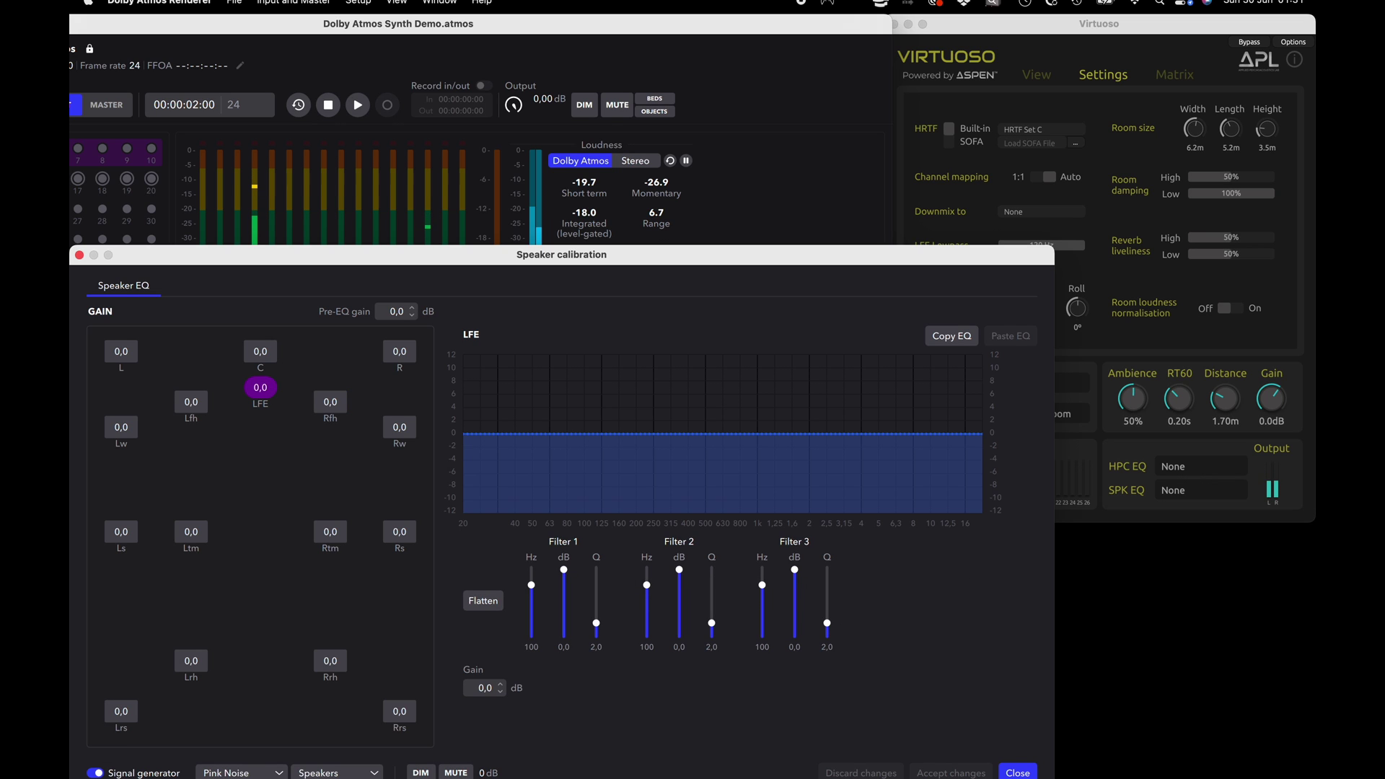
Turn off the pink-noise signal generator and close the Speaker calibration window
{"action": "left_click", "coordinate": [95, 772]}
{"action": "left_click", "coordinate": [79, 255]}
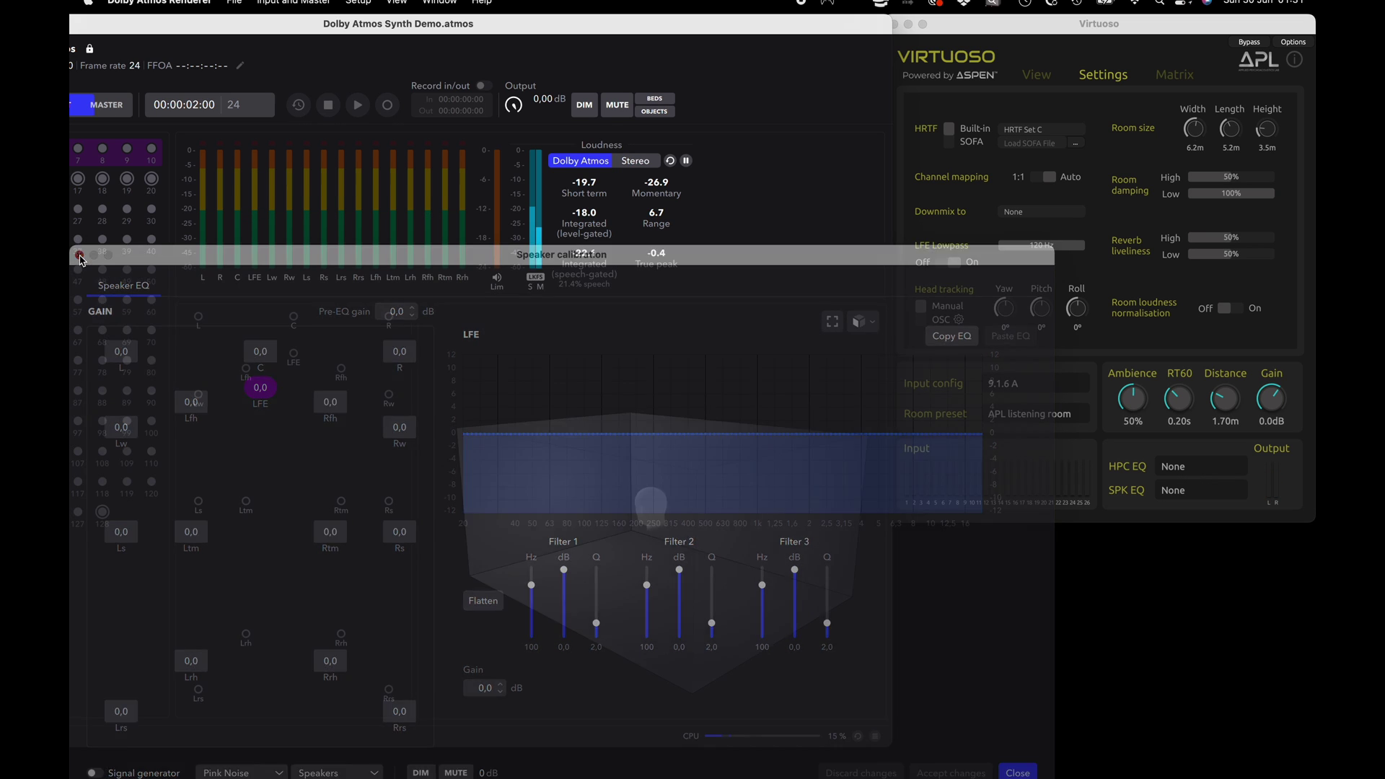
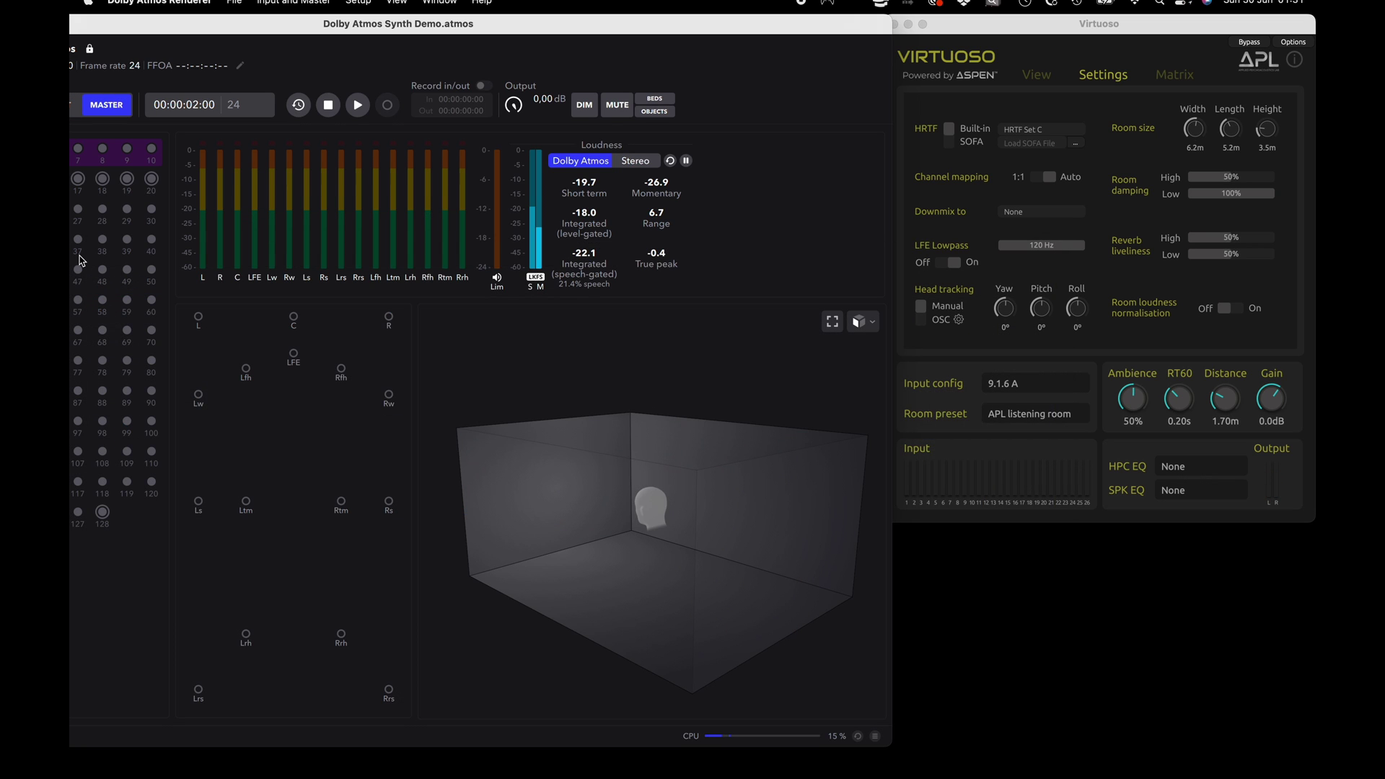
Set Virtuoso's built-in HRTF to HRTF Set A and start playback of the Dolby Atmos Synth Demo master
{"action": "left_click", "coordinate": [1029, 133]}
{"action": "left_click", "coordinate": [1034, 98]}
{"action": "left_click", "coordinate": [359, 105]}
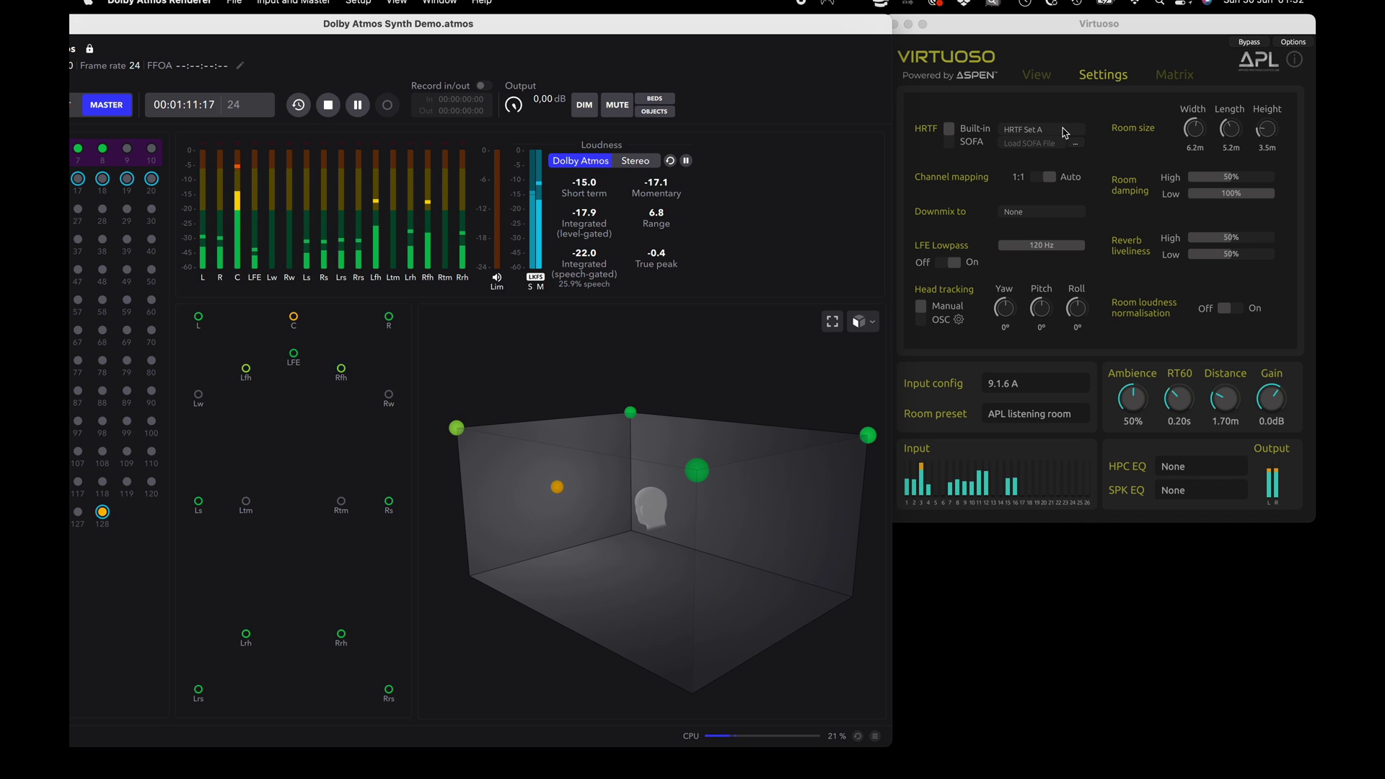
While the Atmos master plays, switch Virtuoso's built-in HRTF to HRTF Set B and, after listening, to HRTF Set C
{"action": "left_click", "coordinate": [1065, 133]}
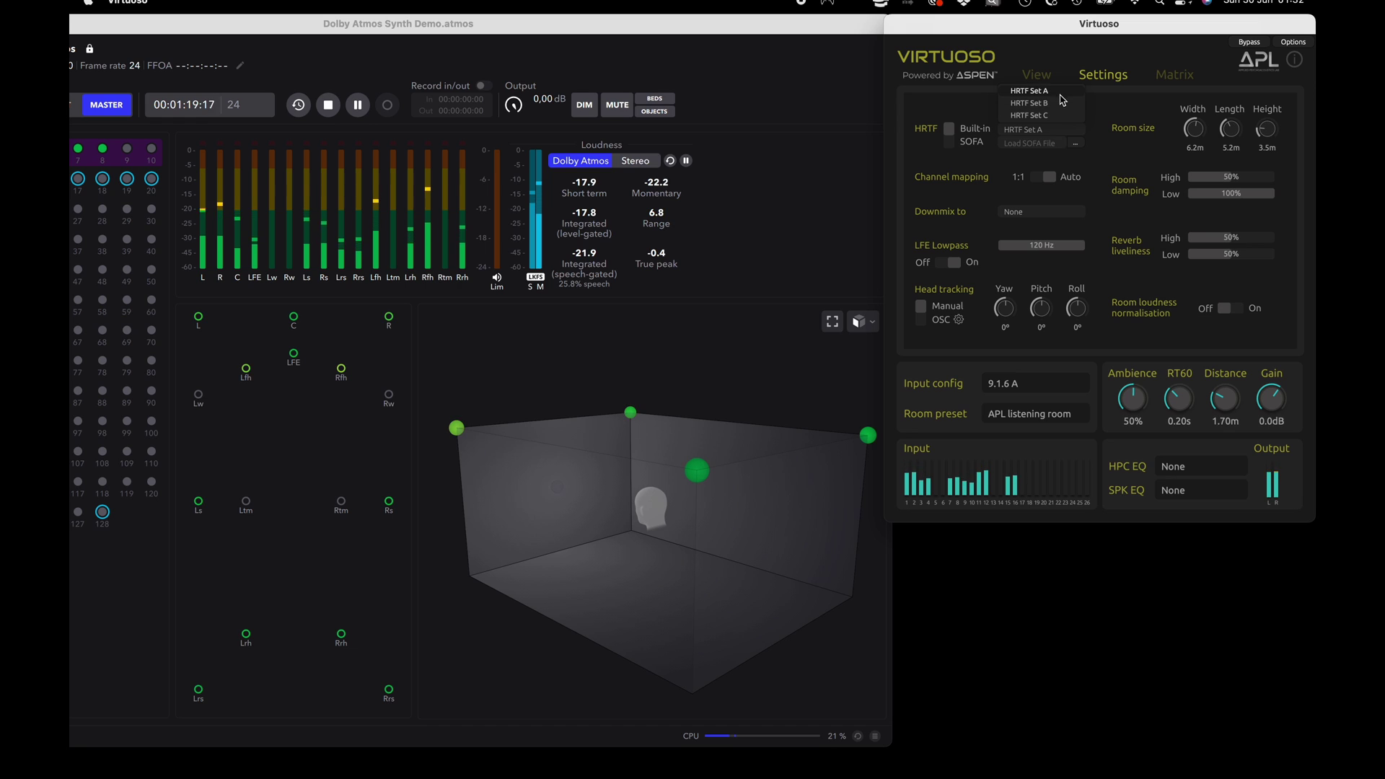
{"action": "left_click", "coordinate": [1061, 105]}
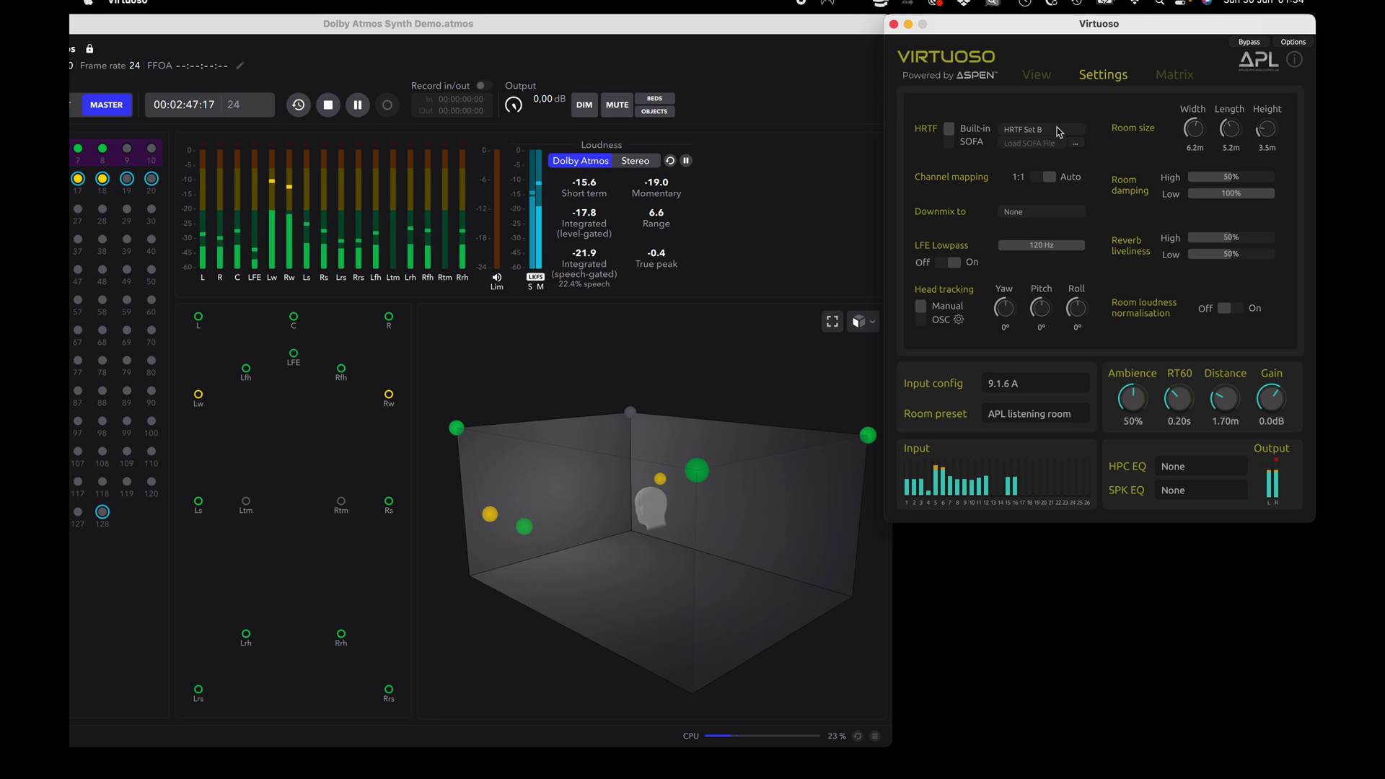
{"action": "left_click", "coordinate": [1058, 132]}
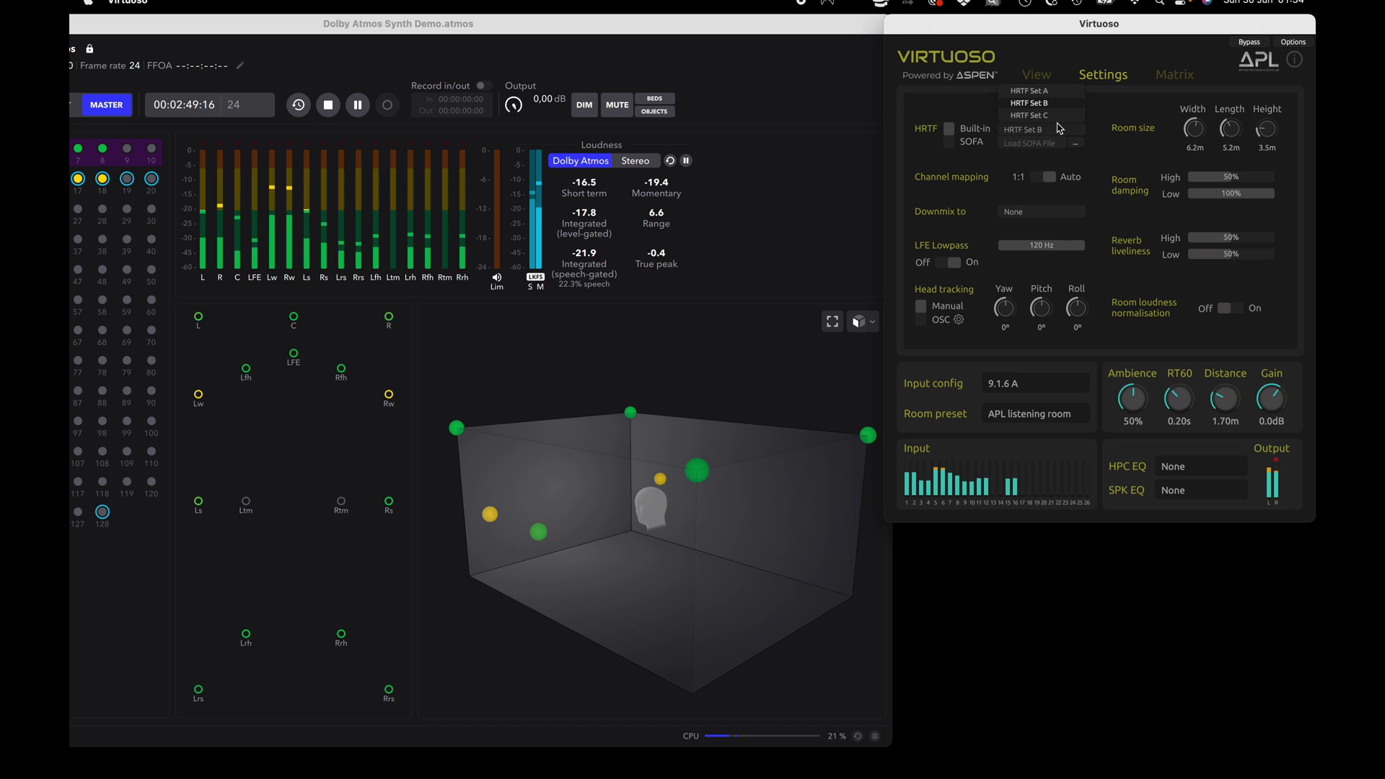
{"action": "left_click", "coordinate": [1058, 120]}
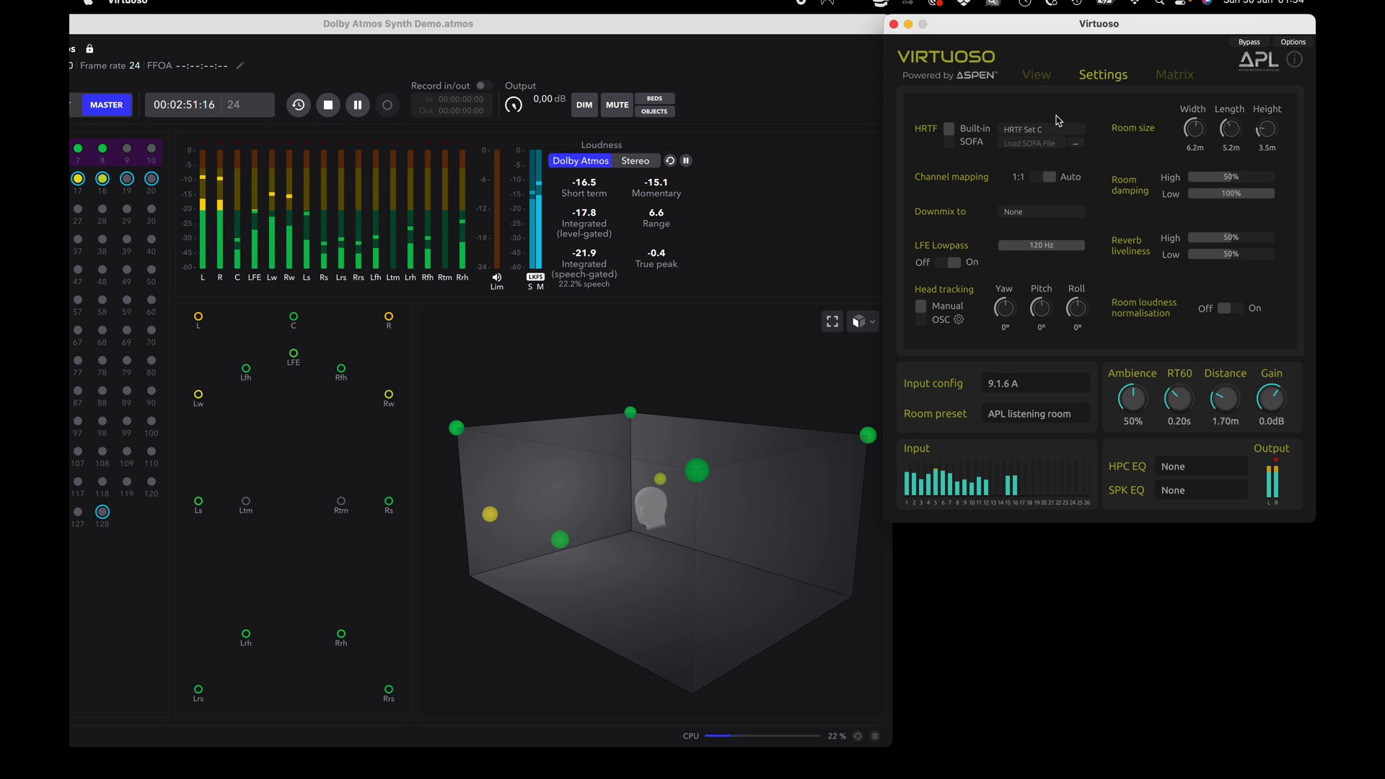